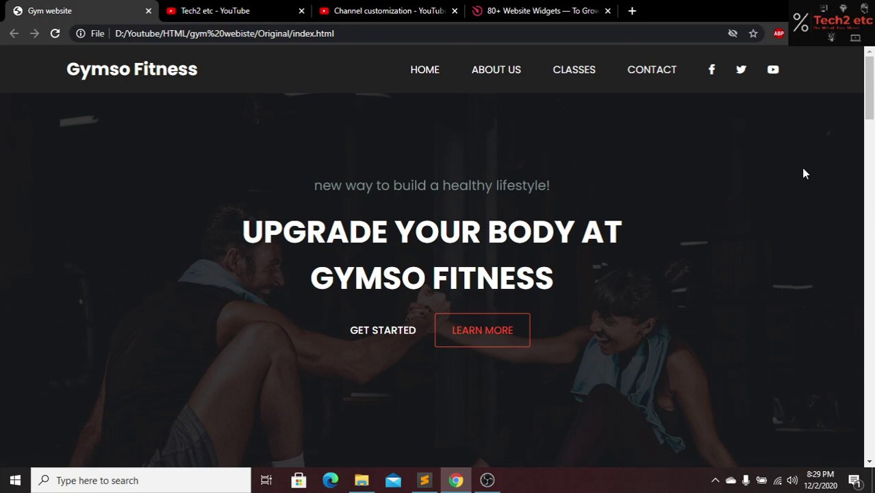
- Browse the Tech2 etc YouTube video carousel near the end of the gym website
drag(869, 89, 871, 392)
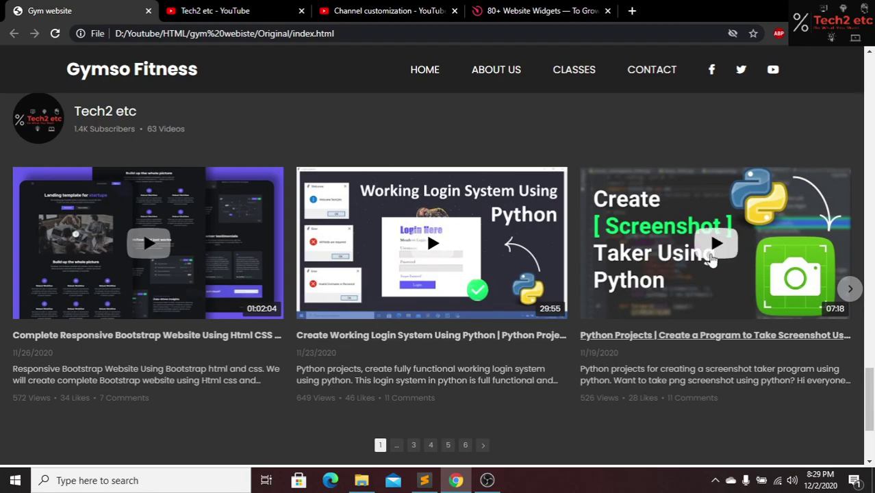
drag(710, 258, 64, 253)
drag(411, 253, 460, 250)
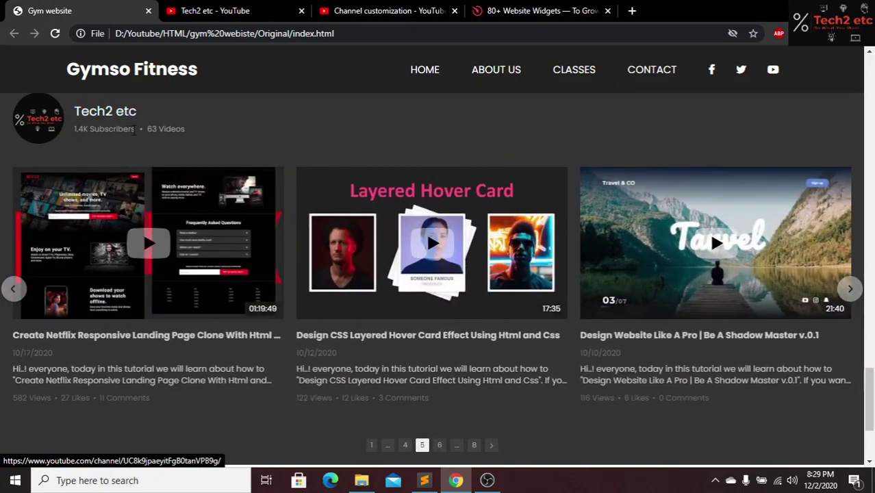
drag(140, 253, 404, 255)
drag(166, 260, 314, 266)
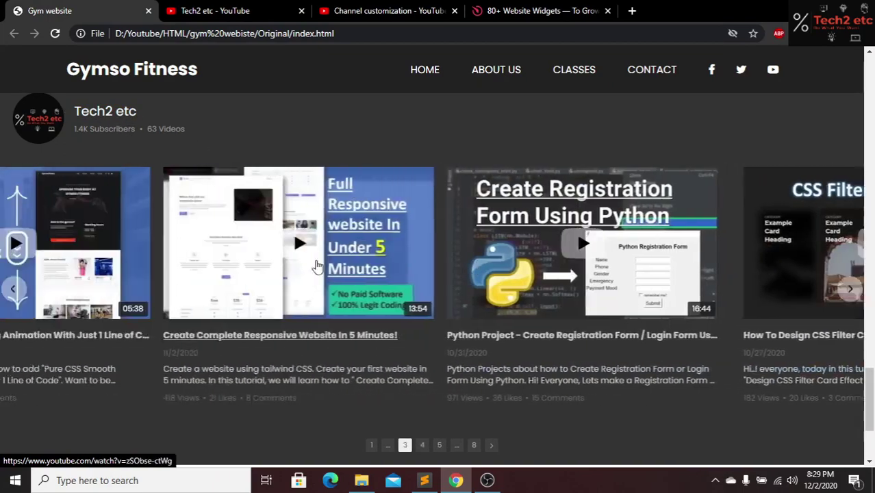
drag(260, 267, 610, 274)
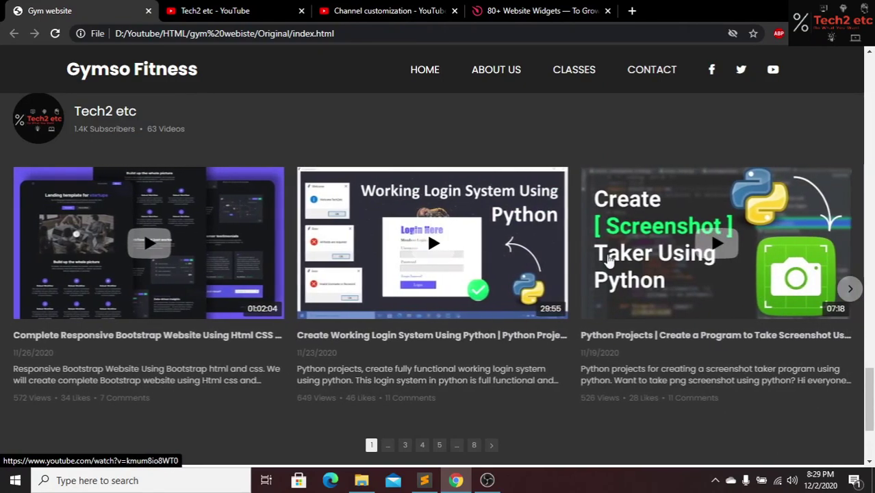
drag(712, 251, 313, 265)
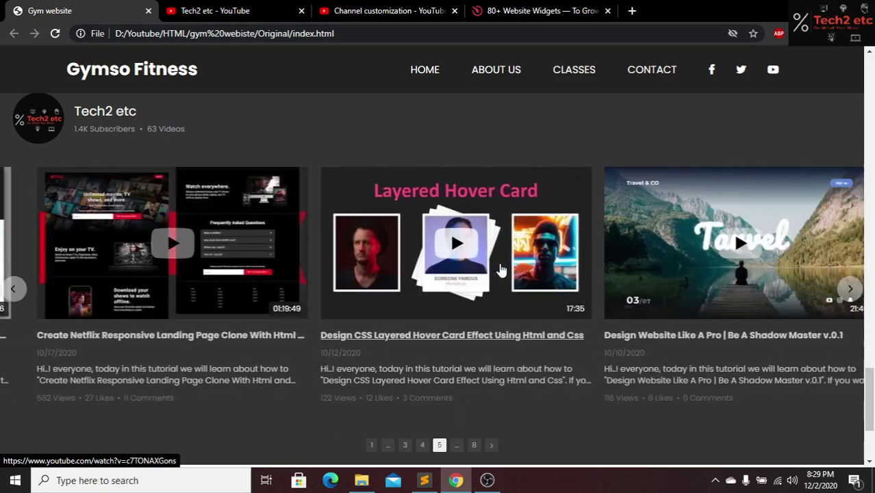
- Play the CSS Layered Hover Card video from the carousel, pause it, and page through its suggested videos
click(502, 271)
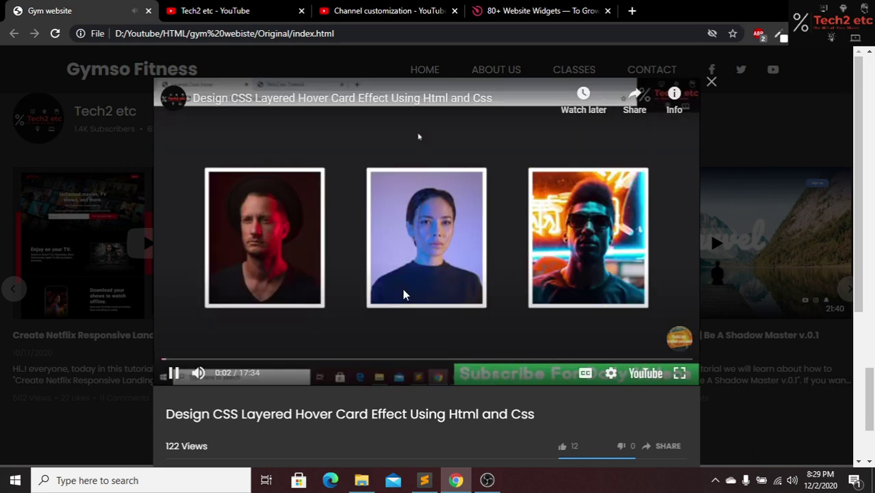
click(173, 373)
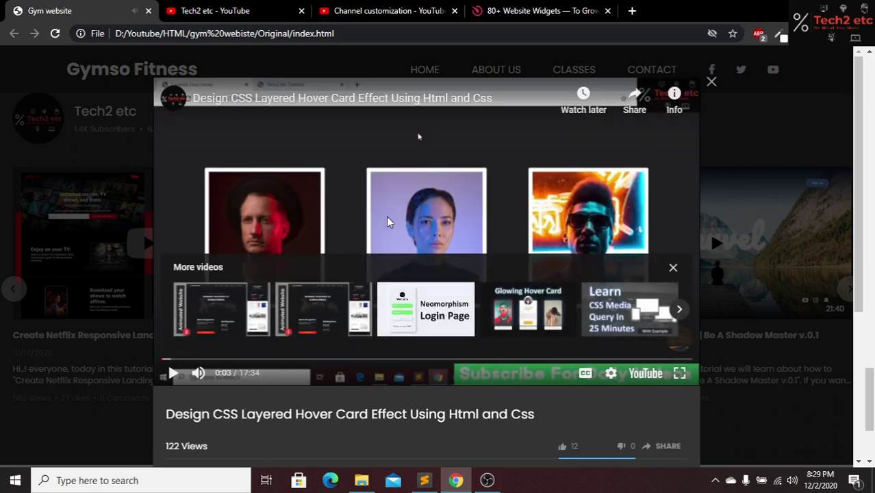
click(679, 308)
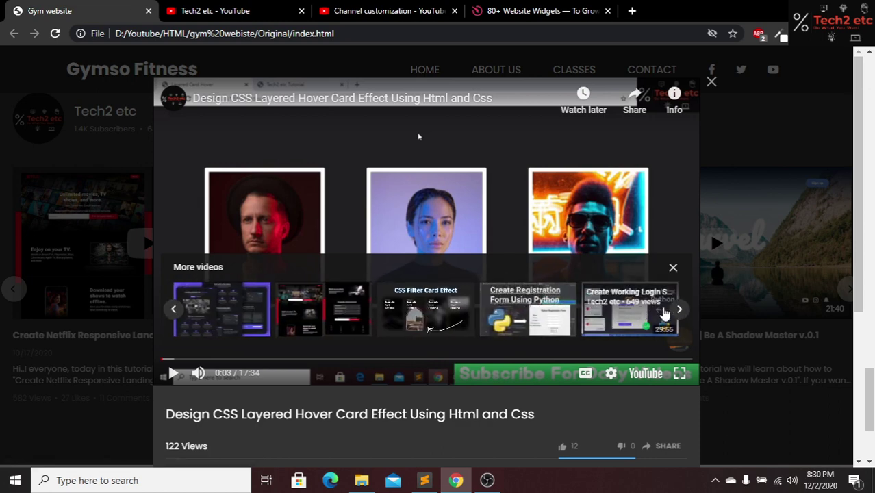
- Expand the hover card video's full description, read through it and the comments, and close the video popup
scroll(656, 314, up, 5)
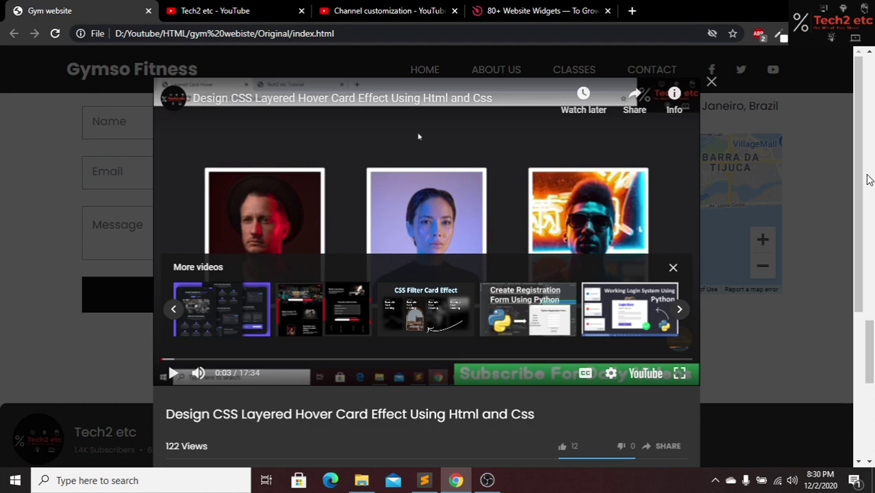
scroll(863, 303, down, 3)
scroll(862, 303, down, 1)
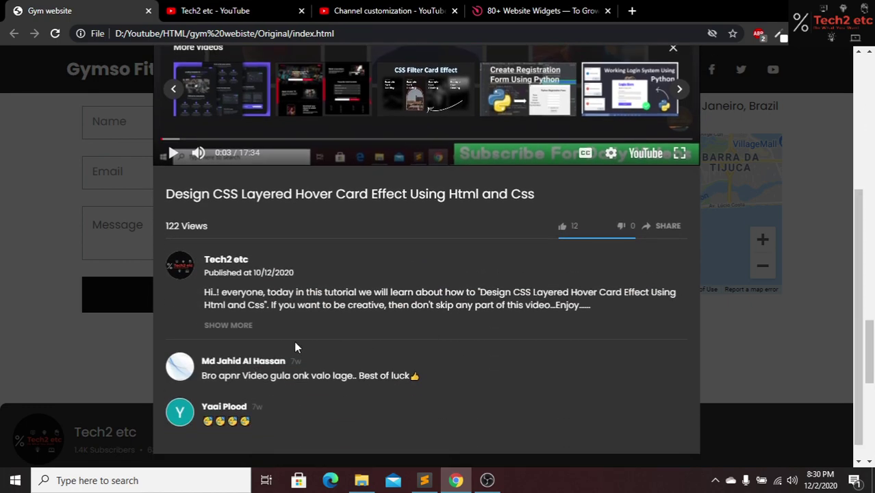
click(228, 325)
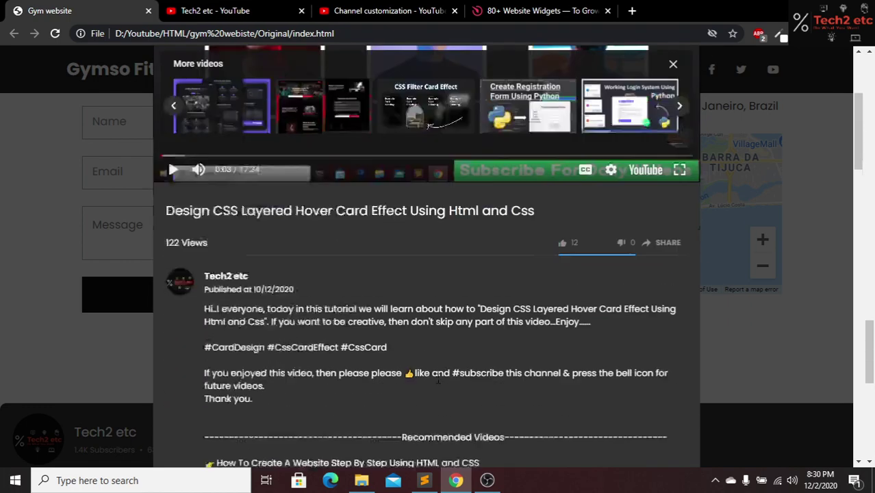
scroll(440, 382, down, 2)
scroll(440, 382, down, 15)
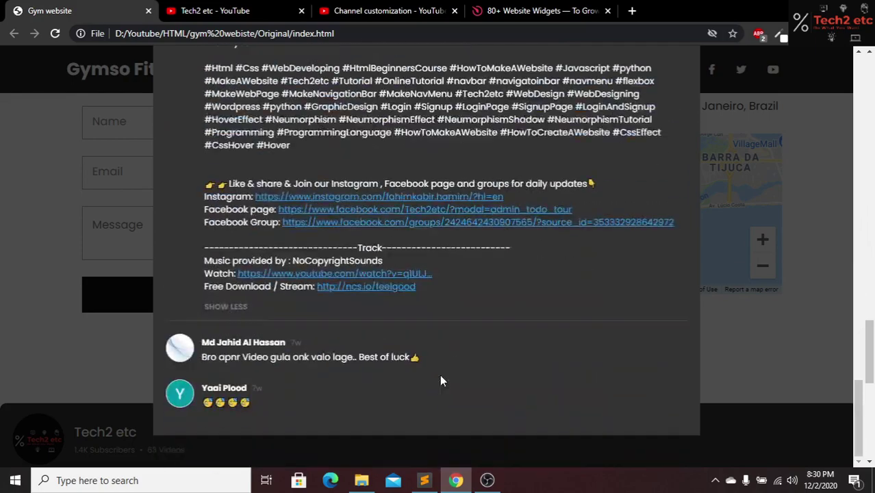
scroll(429, 369, up, 3)
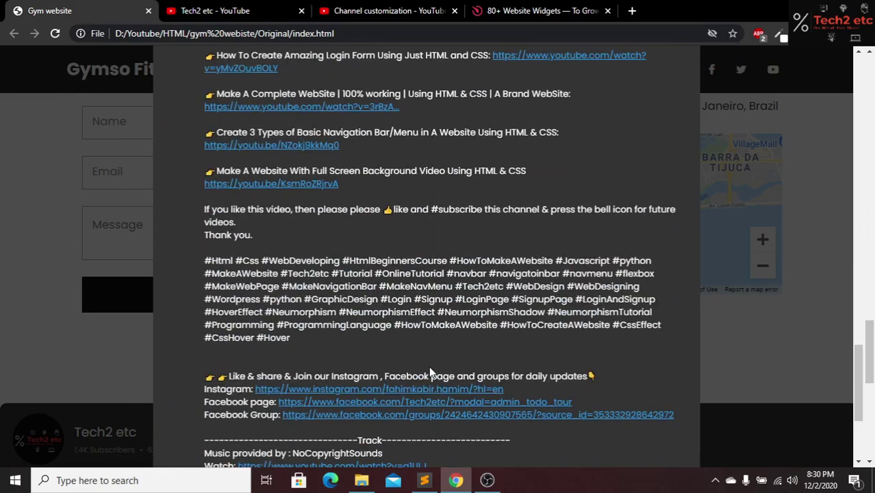
scroll(428, 369, down, 2)
scroll(428, 373, up, 6)
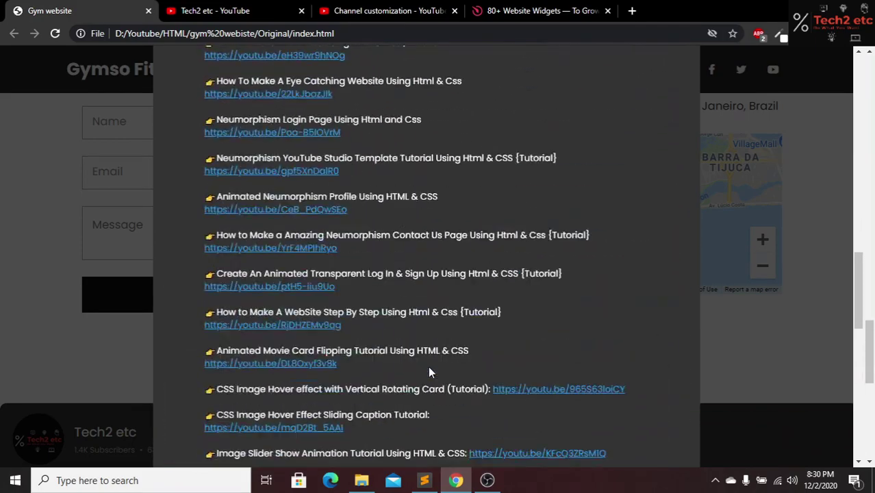
scroll(429, 373, down, 1)
scroll(429, 372, up, 5)
scroll(429, 372, up, 8)
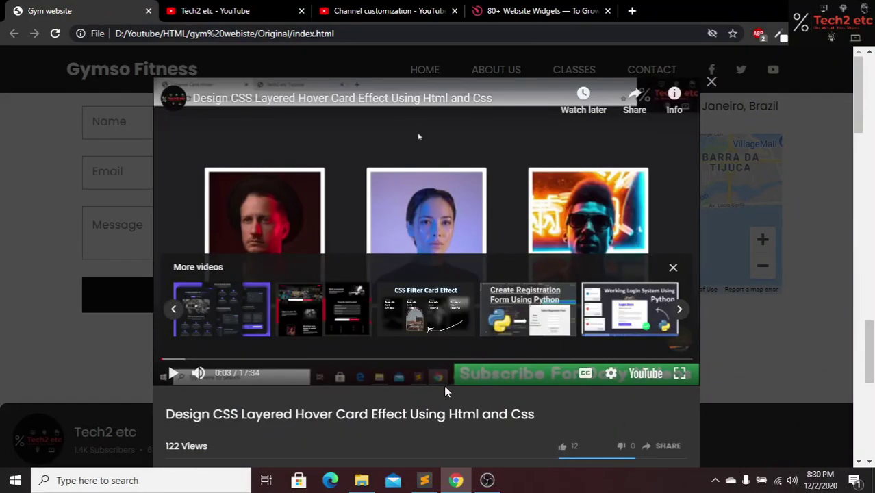
click(712, 82)
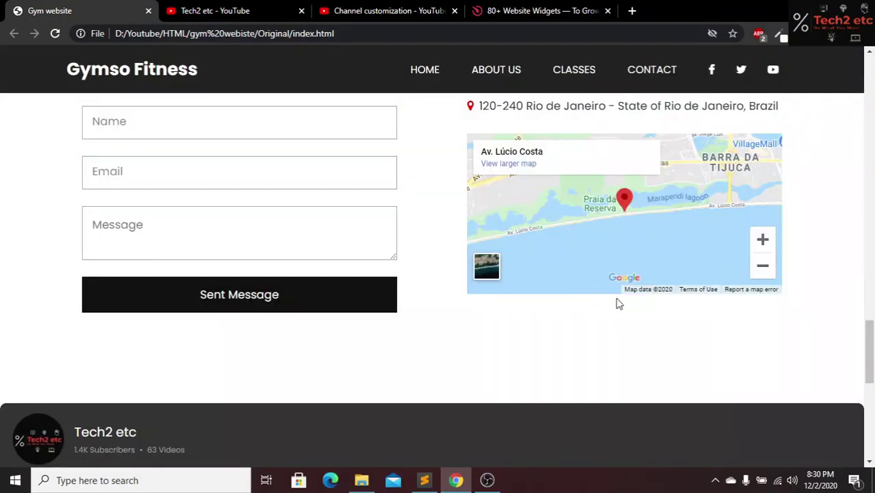
- Look over the gym page again and slide through more videos in the embedded channel carousel
drag(870, 343, 871, 380)
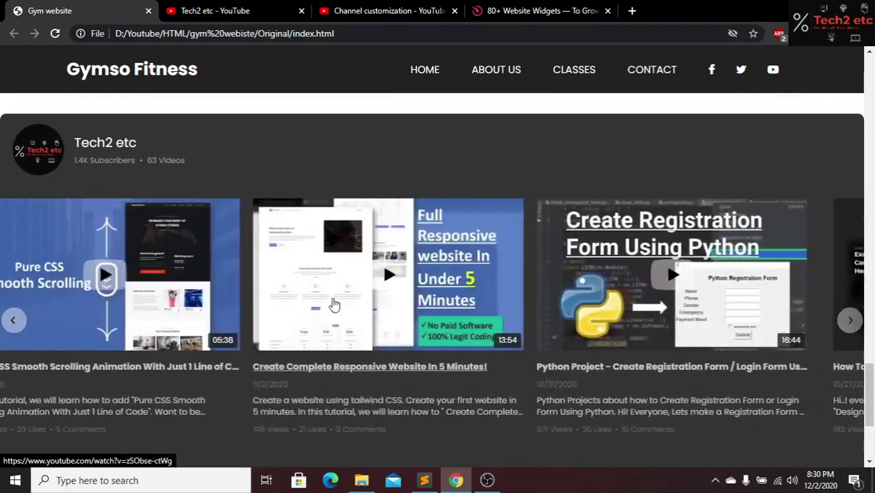
scroll(334, 305, down, 1)
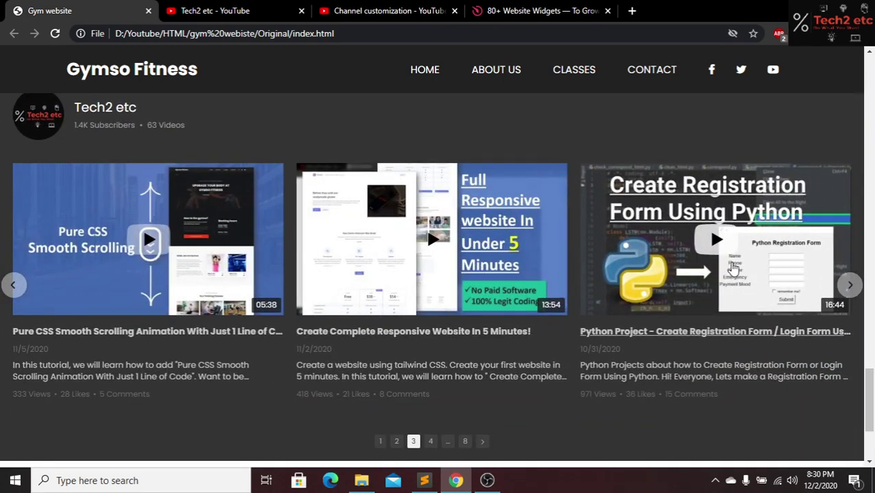
drag(732, 267, 500, 280)
drag(289, 256, 546, 259)
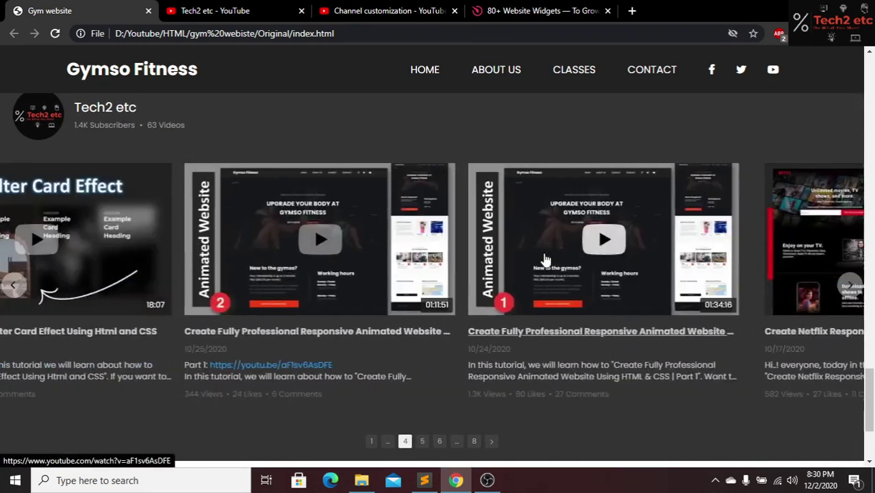
drag(871, 400, 869, 62)
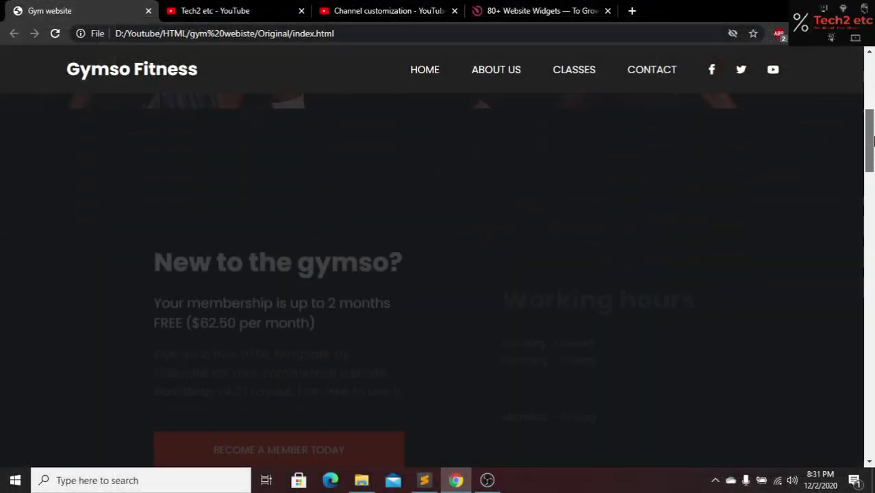
drag(873, 136, 872, 390)
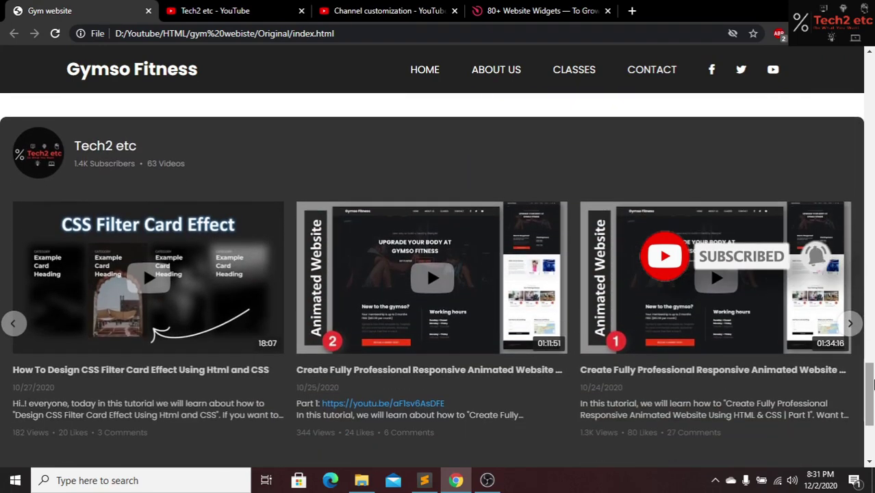
click(850, 323)
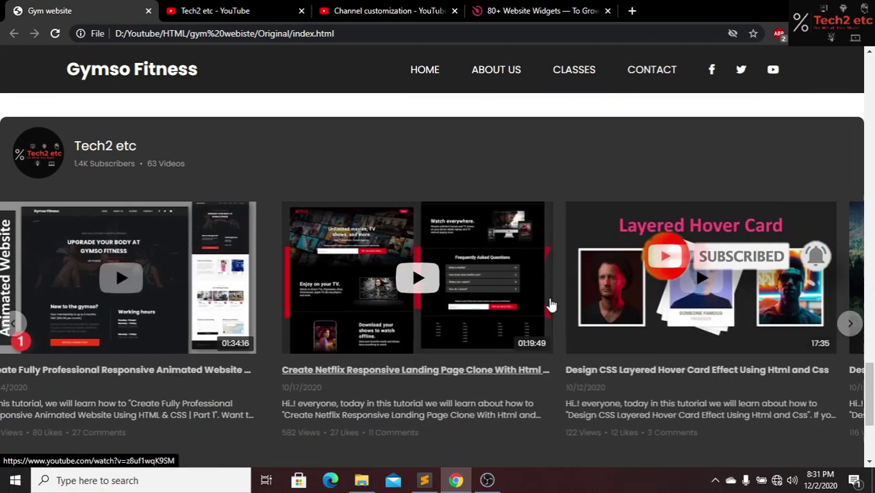
drag(382, 288, 590, 301)
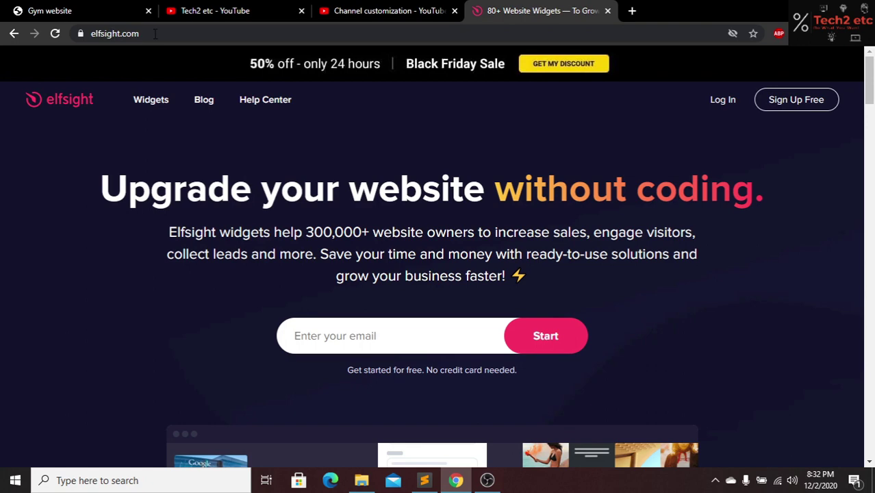
- Switch to elfsight.com and sign up for a new account by filling in the e-mail and account password
click(151, 33)
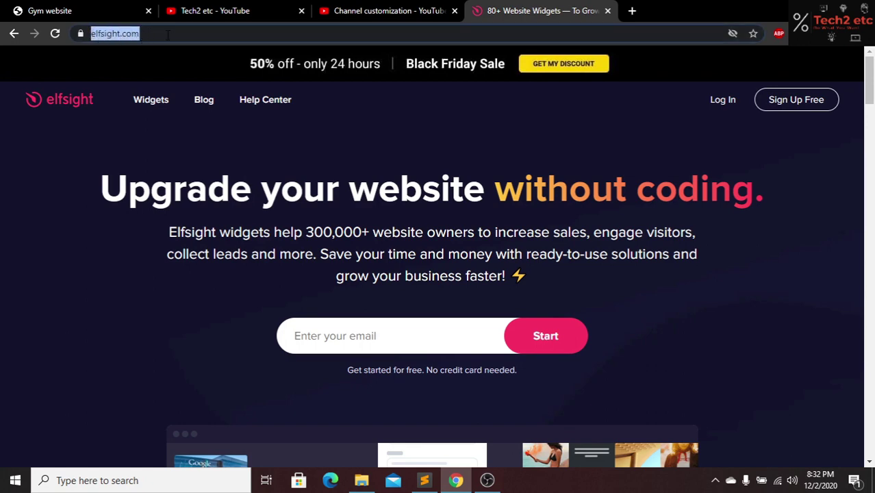
mouse_move(151, 100)
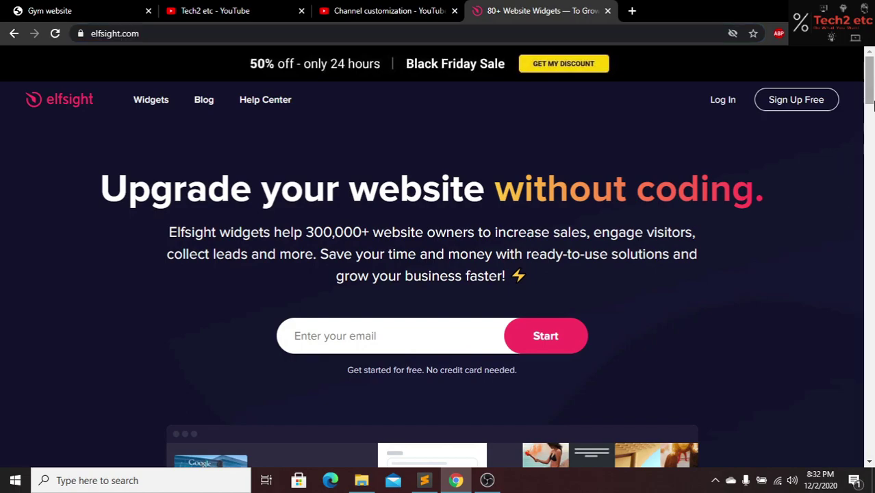
drag(871, 103, 871, 81)
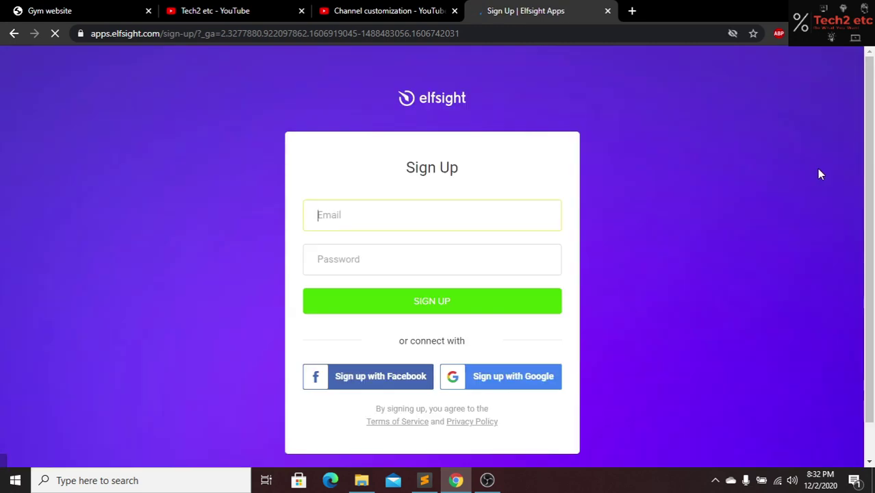
click(411, 248)
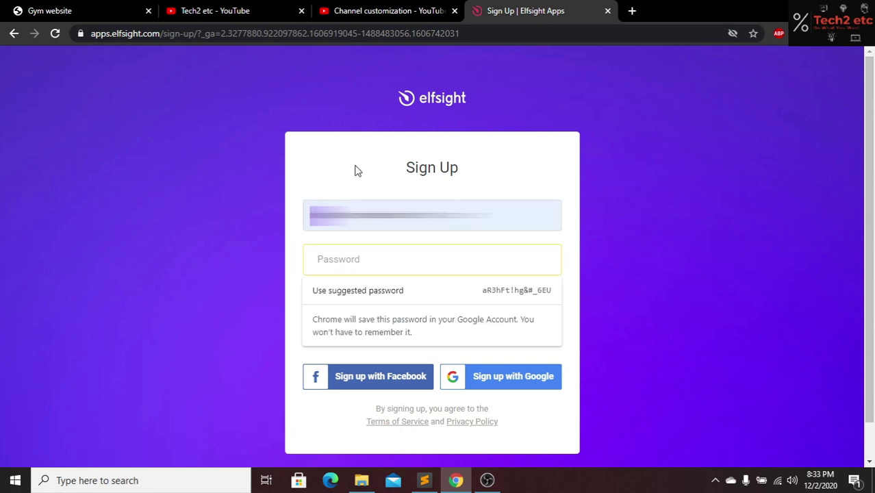
text(****************)
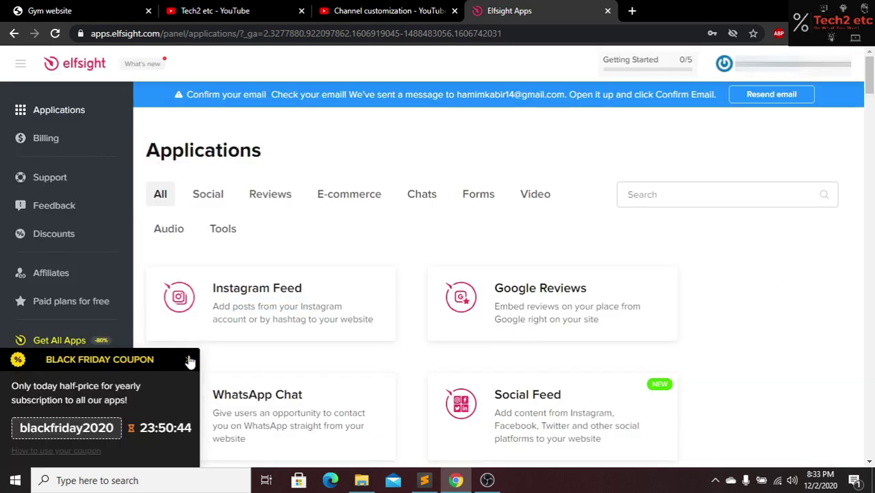
- Collapse the Black Friday coupon and create a YouTube Gallery widget from the applications list
click(190, 360)
scroll(616, 240, down, 2)
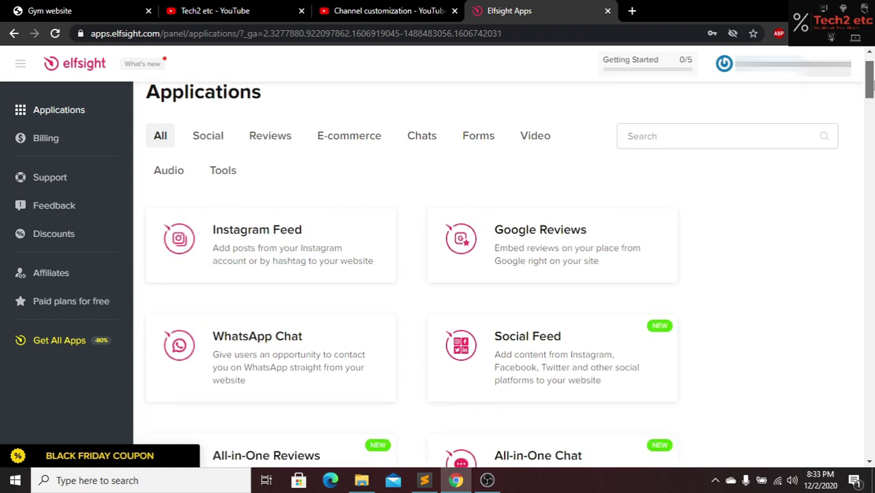
mouse_move(248, 199)
mouse_move(566, 198)
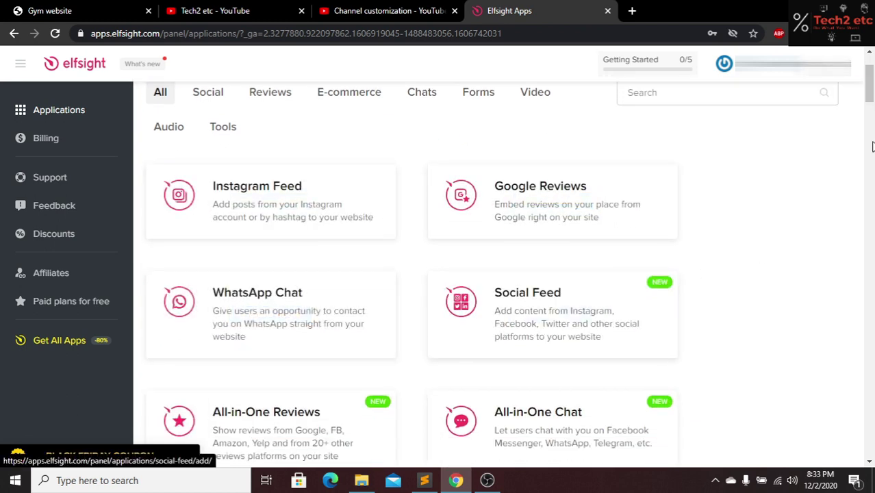
drag(871, 83, 870, 141)
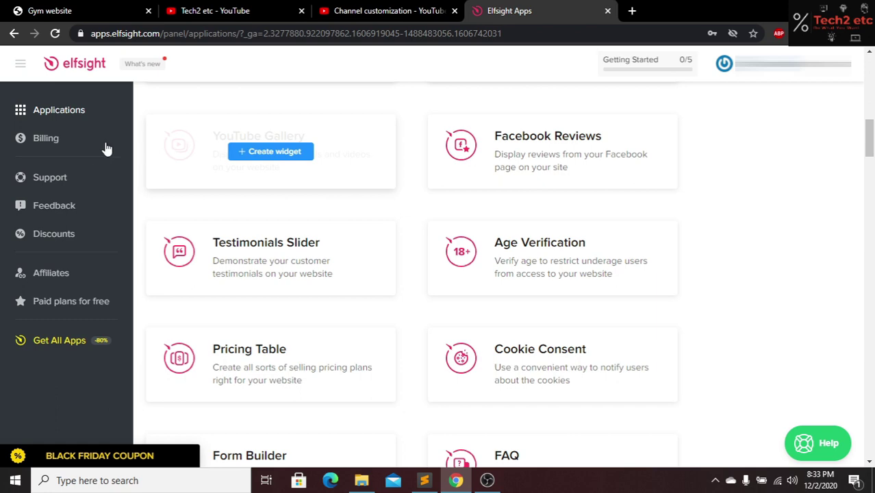
scroll(219, 188, up, 1)
click(285, 196)
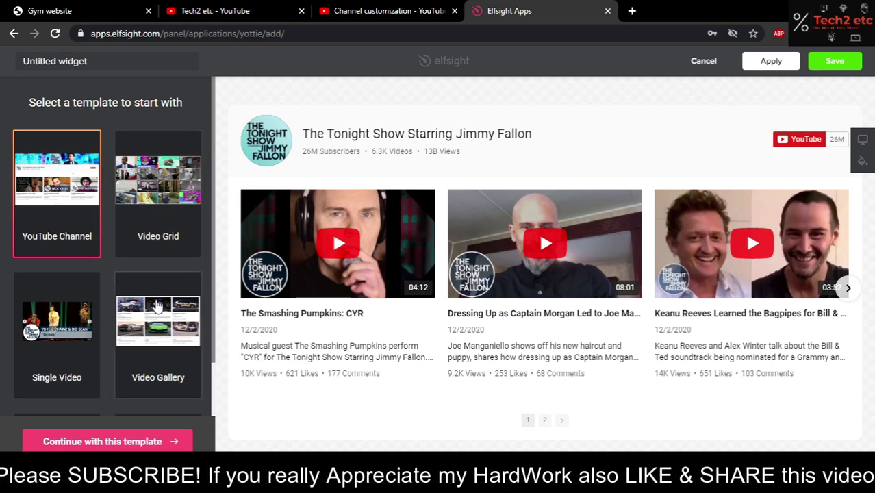
- Preview the Video Grid, Video Gallery and Single Video templates, and continue with the YouTube Channel template
click(162, 197)
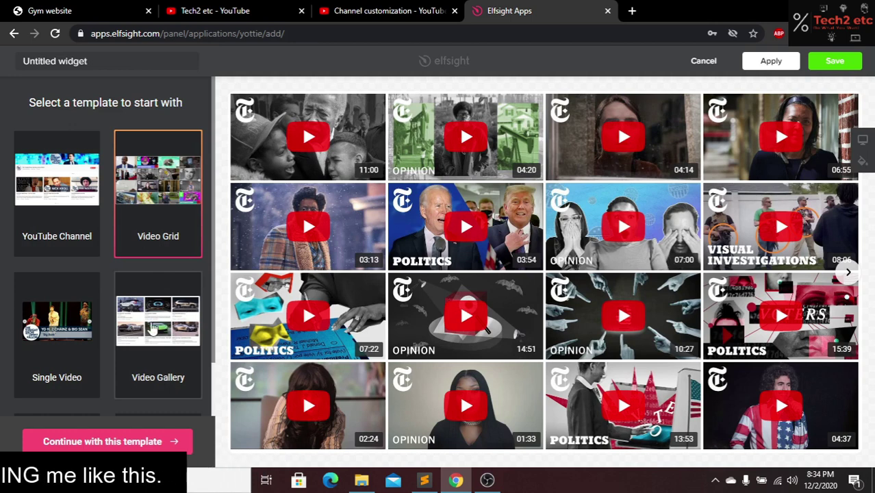
click(154, 329)
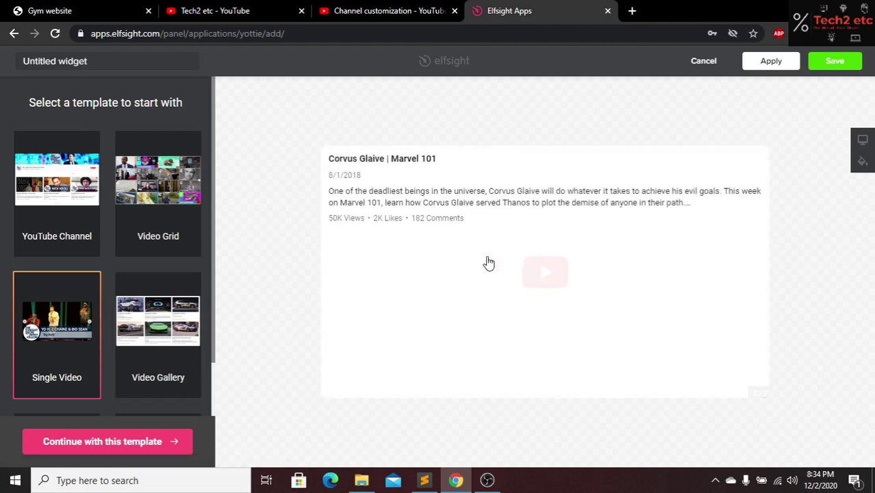
scroll(209, 304, down, 2)
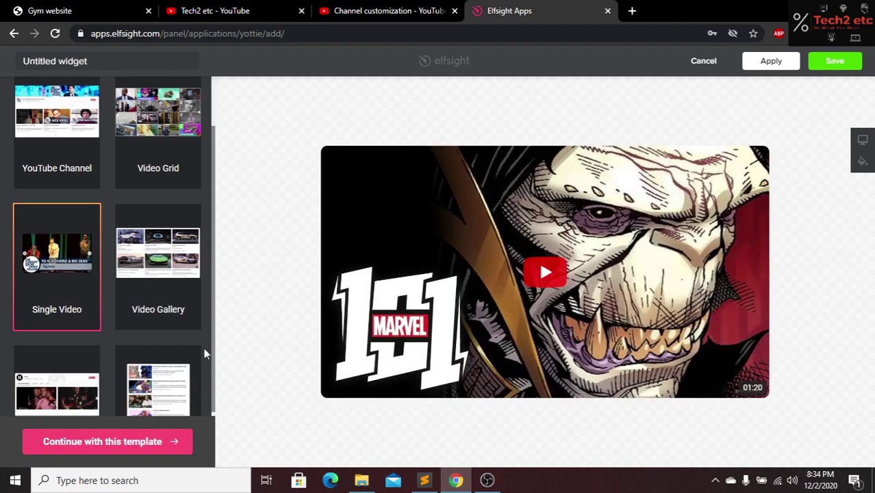
scroll(201, 280, up, 2)
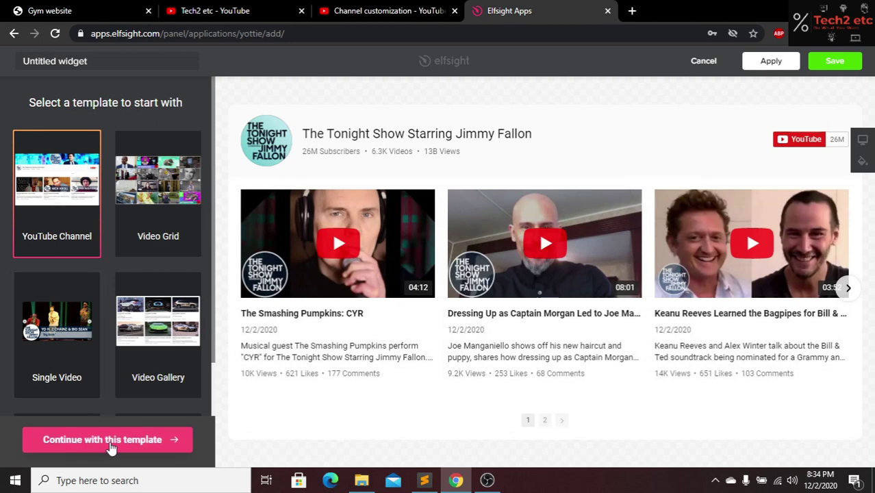
click(110, 445)
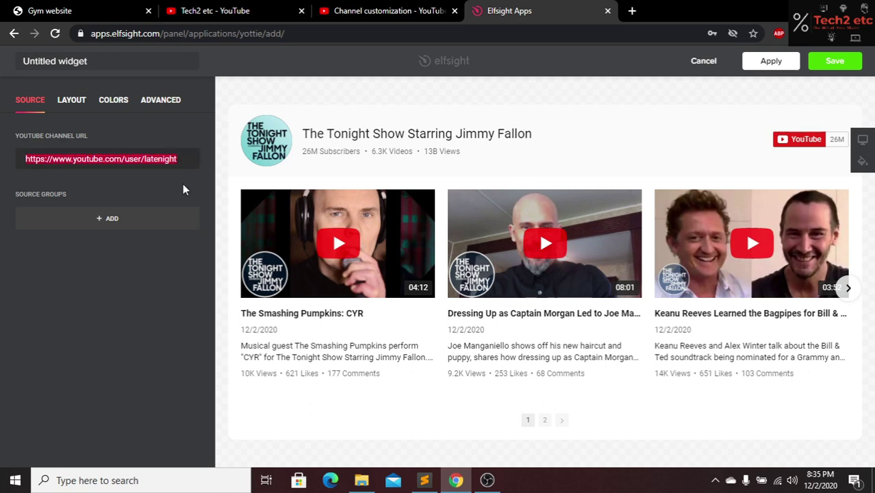
click(220, 10)
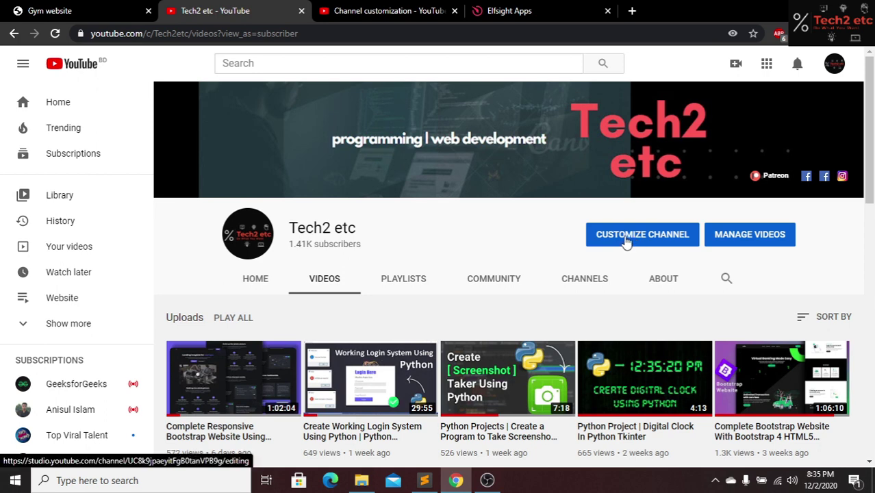
click(387, 10)
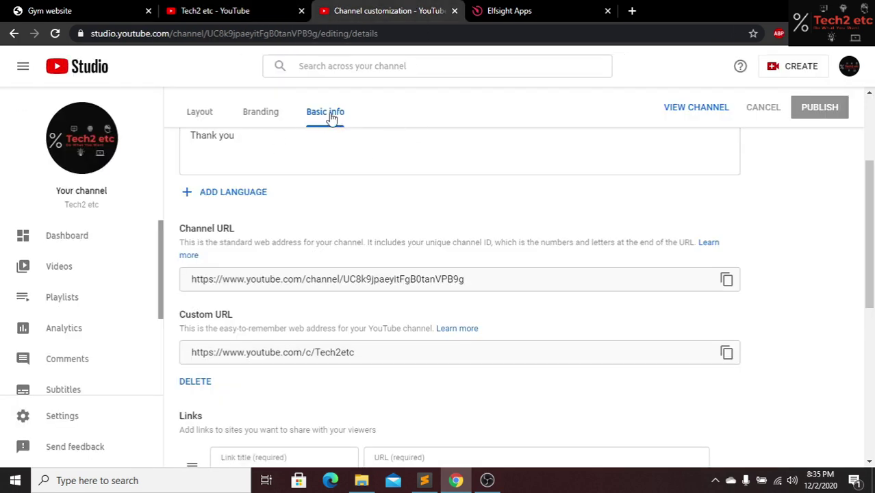
drag(180, 233, 236, 232)
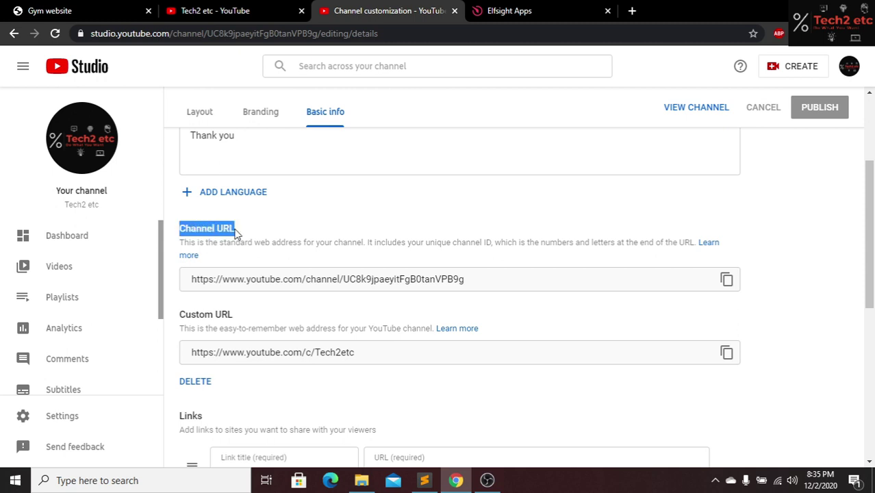
click(225, 287)
drag(221, 279, 380, 281)
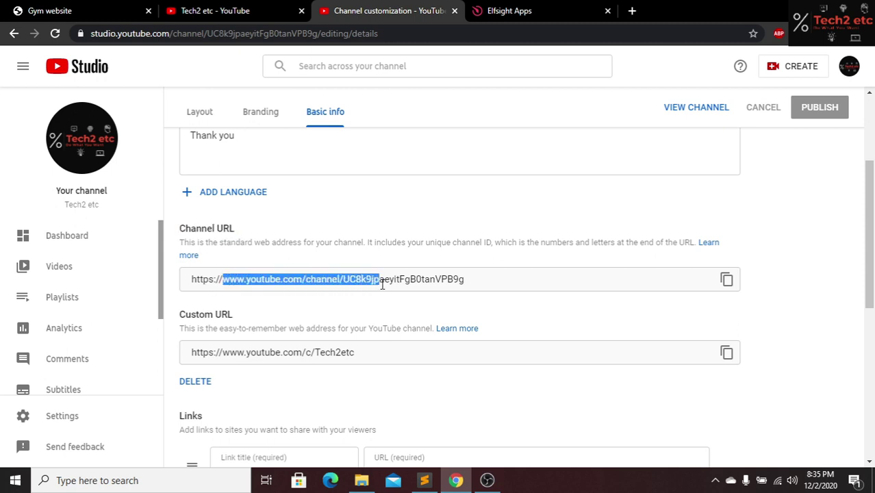
click(489, 285)
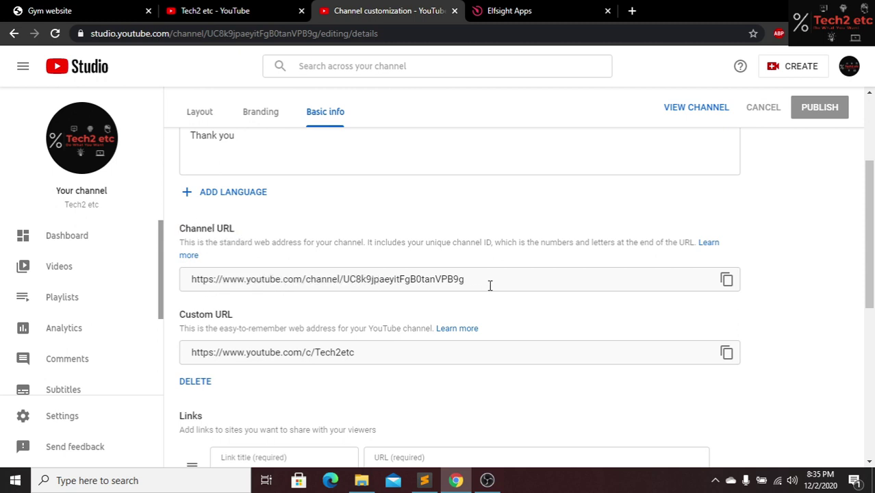
click(726, 280)
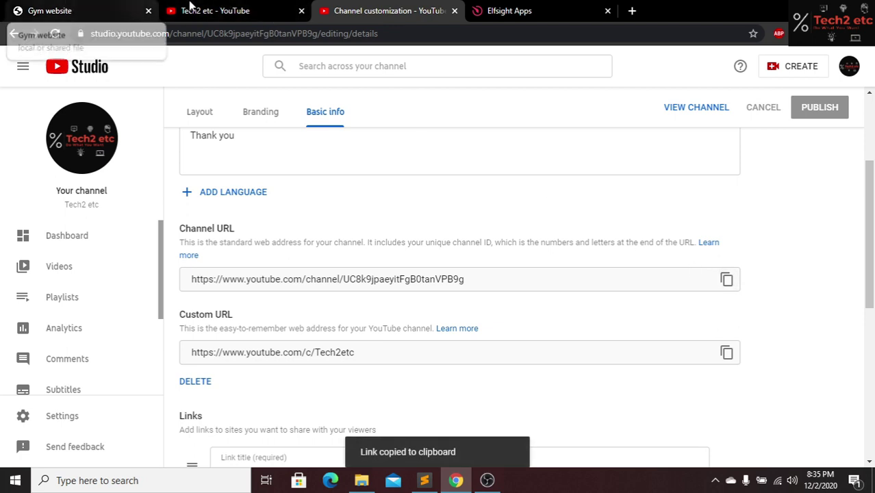
- Switch back to Elfsight, replace the source YouTube channel URL with the copied one, and slide through the previewed videos
click(484, 9)
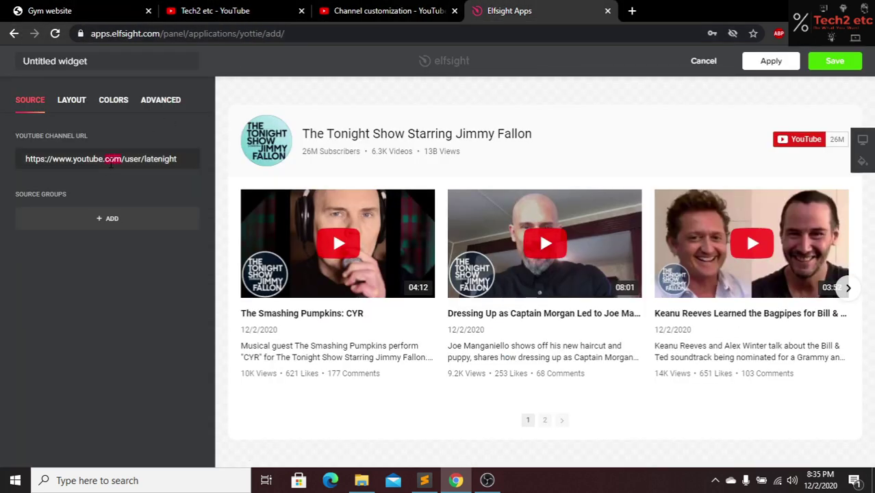
key(ctrl+v)
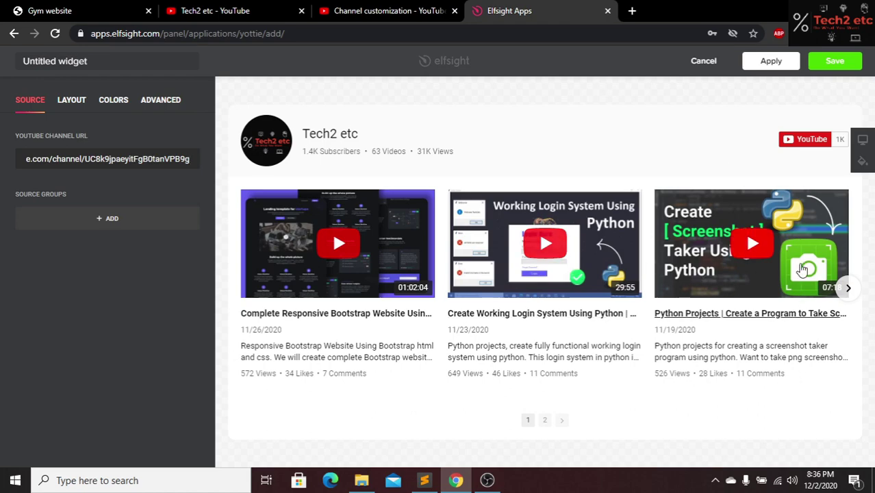
drag(802, 269, 705, 259)
mouse_move(766, 263)
mouse_down()
mouse_move(298, 259)
mouse_move(617, 269)
mouse_move(769, 258)
mouse_up()
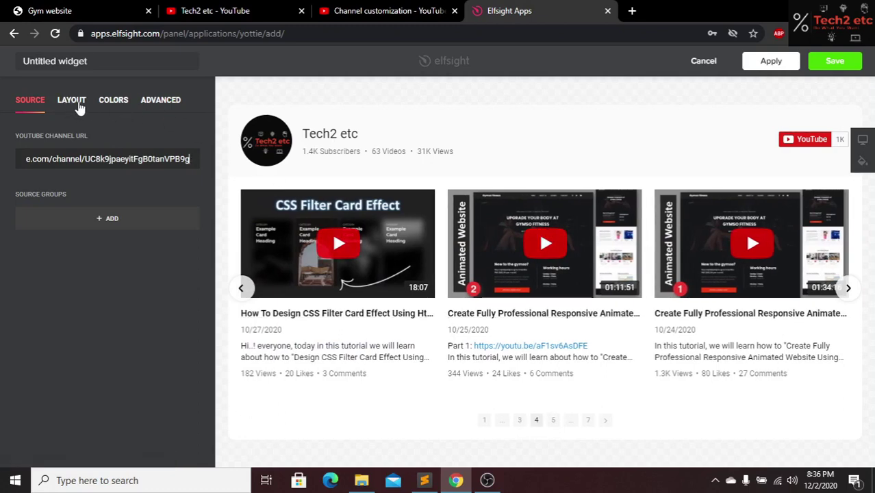
- Try the Accent header layout, set the header layout to Minimal, and look over the remaining header options
click(73, 102)
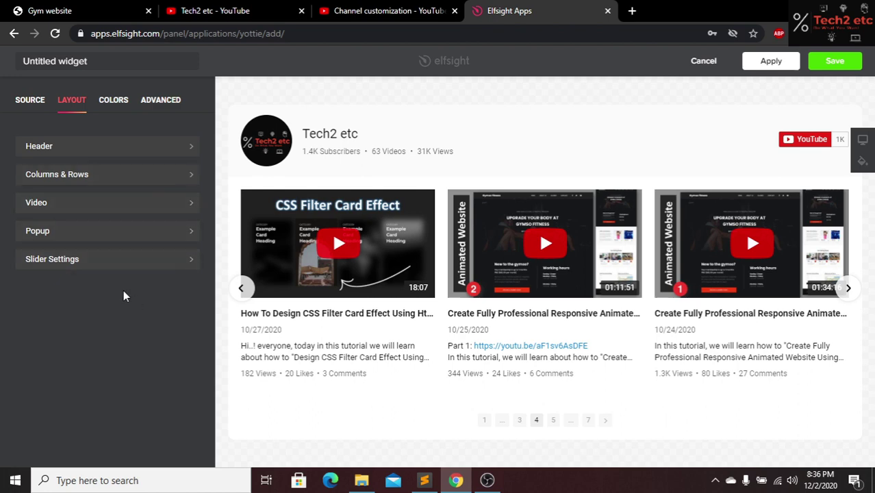
click(55, 148)
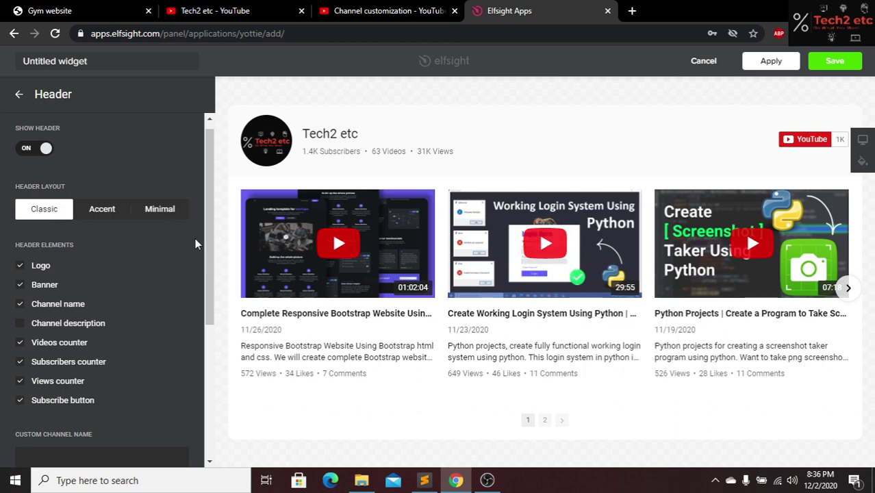
click(104, 212)
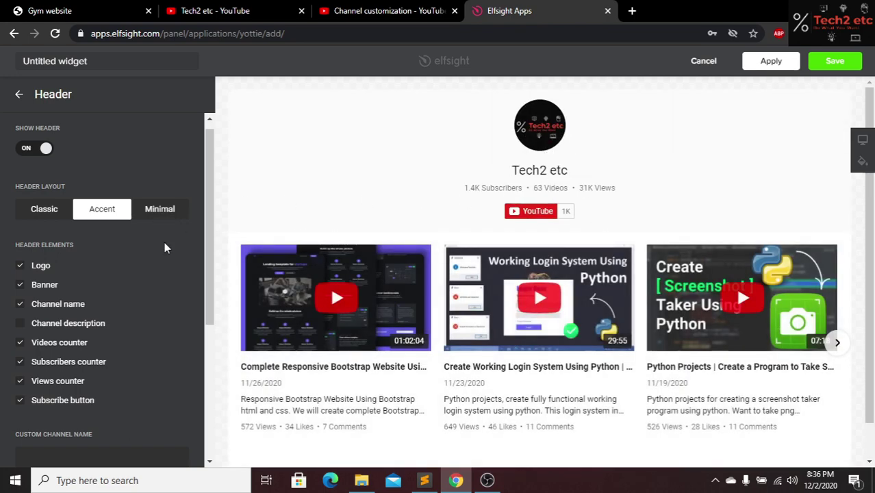
click(174, 219)
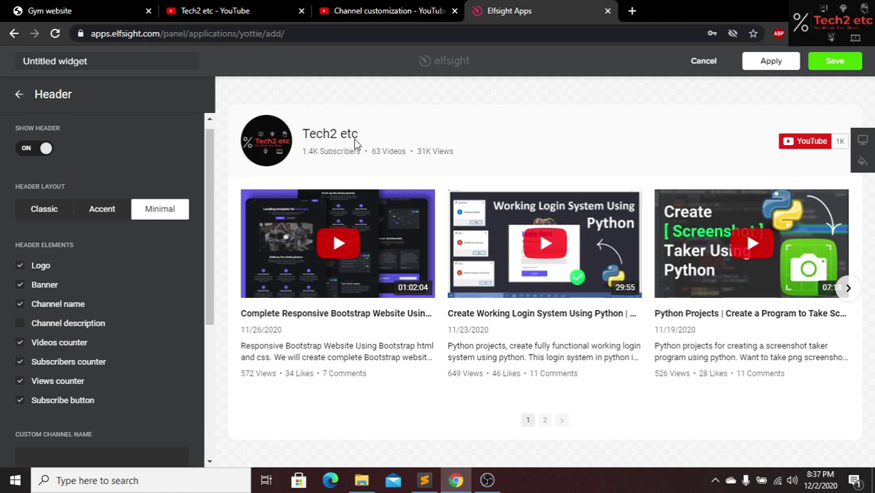
scroll(152, 335, down, 3)
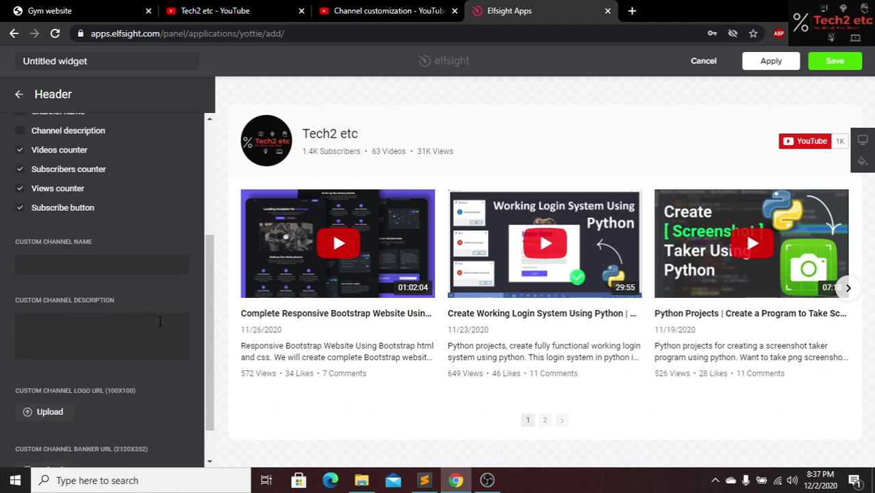
scroll(160, 321, up, 5)
click(19, 94)
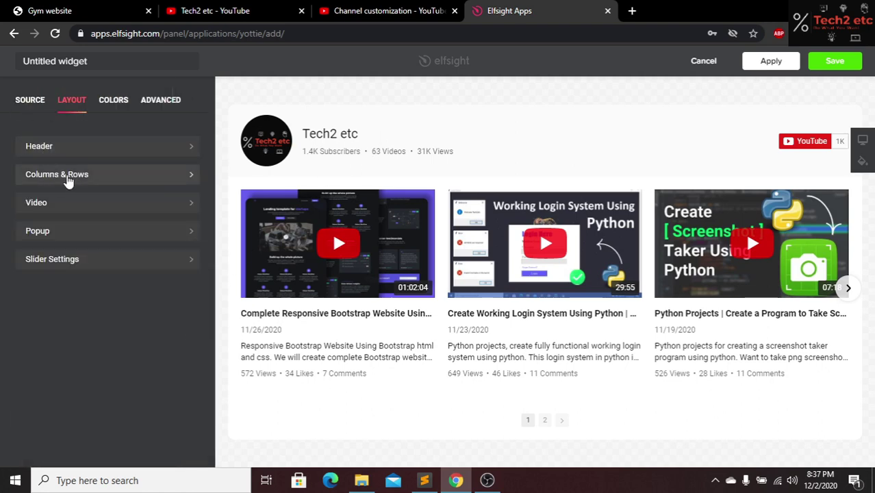
- Set the gallery's rows to 2 in the columns and rows layout settings and check the preview
click(67, 175)
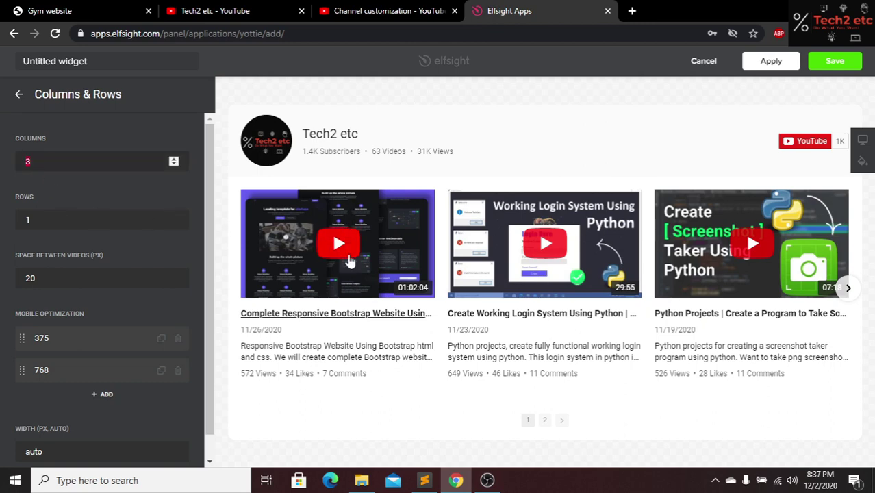
click(347, 256)
click(825, 111)
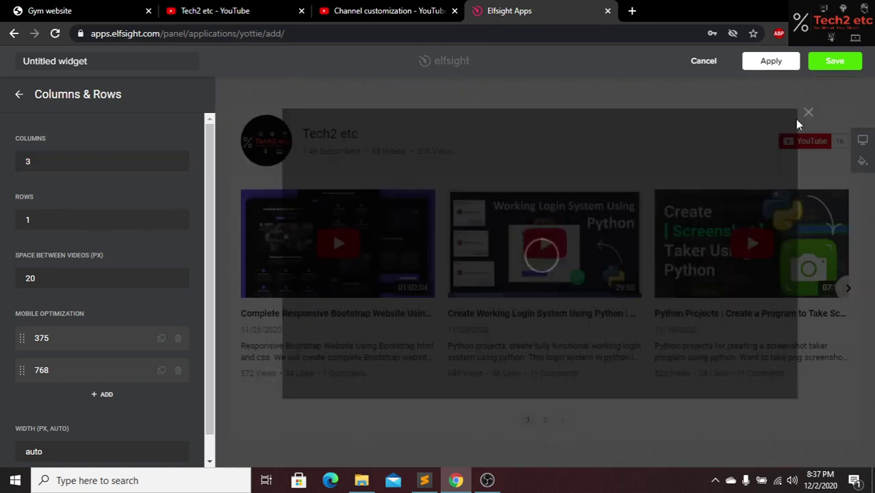
drag(53, 161, 3, 158)
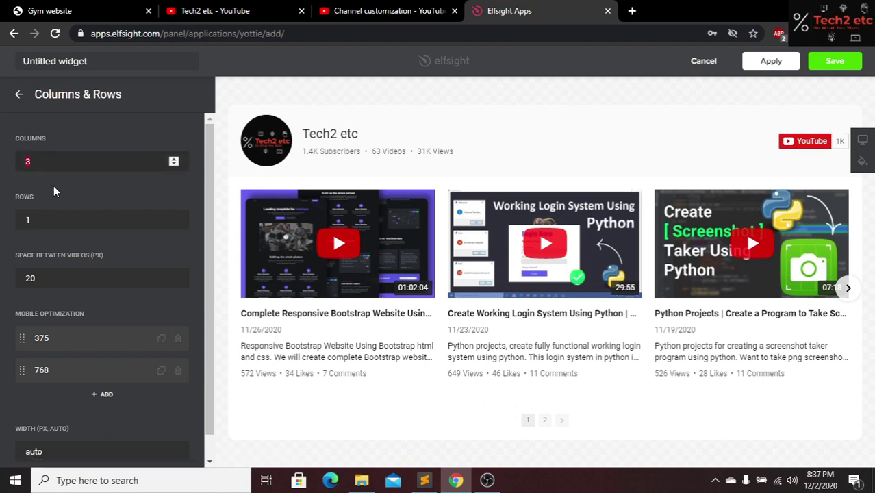
click(73, 192)
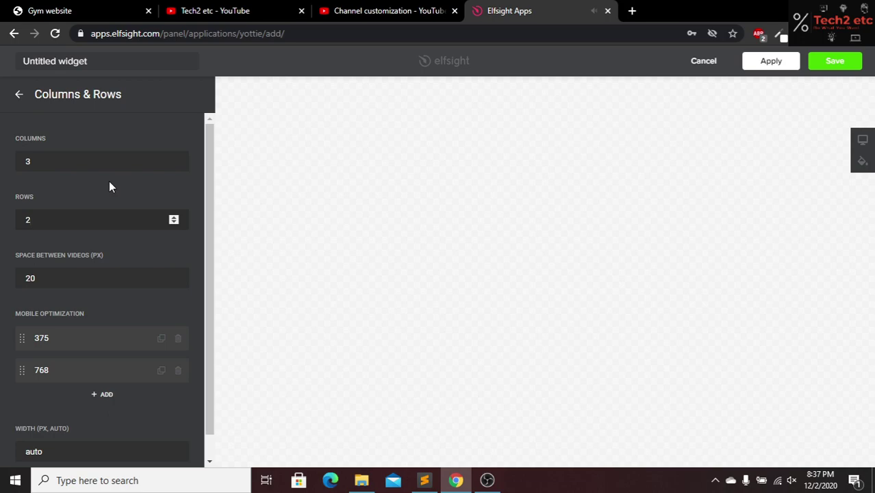
scroll(736, 411, down, 3)
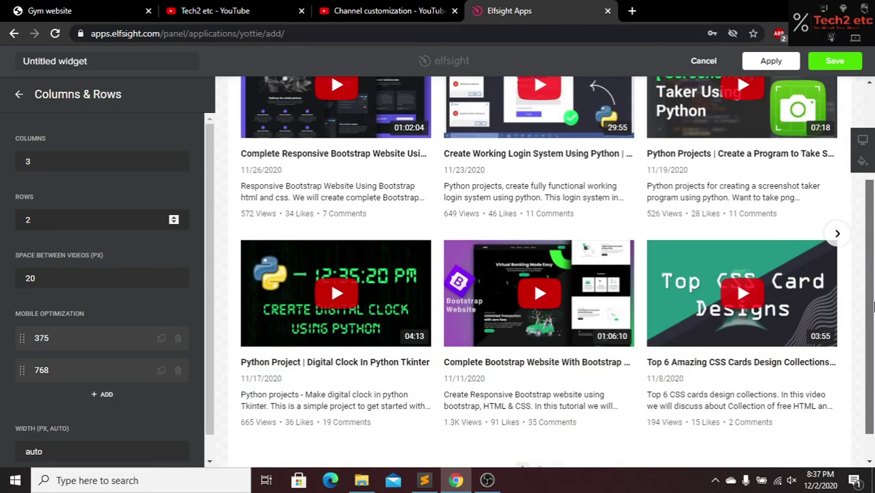
drag(874, 306, 874, 288)
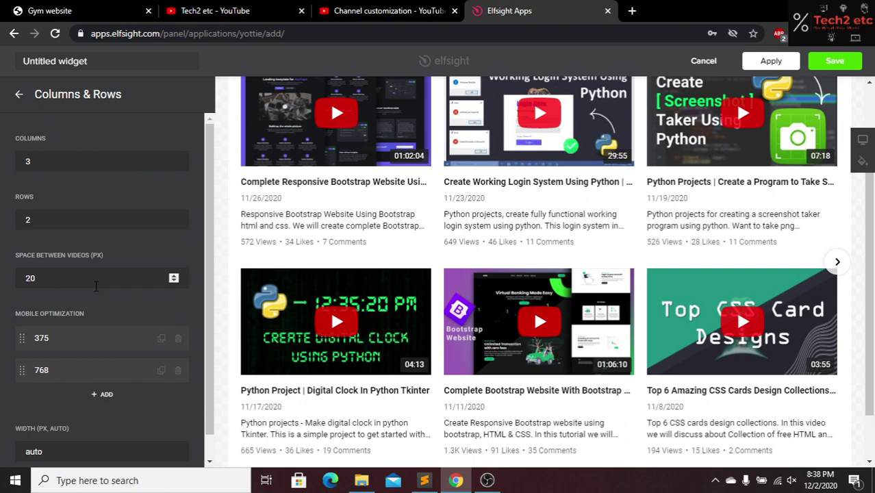
click(15, 96)
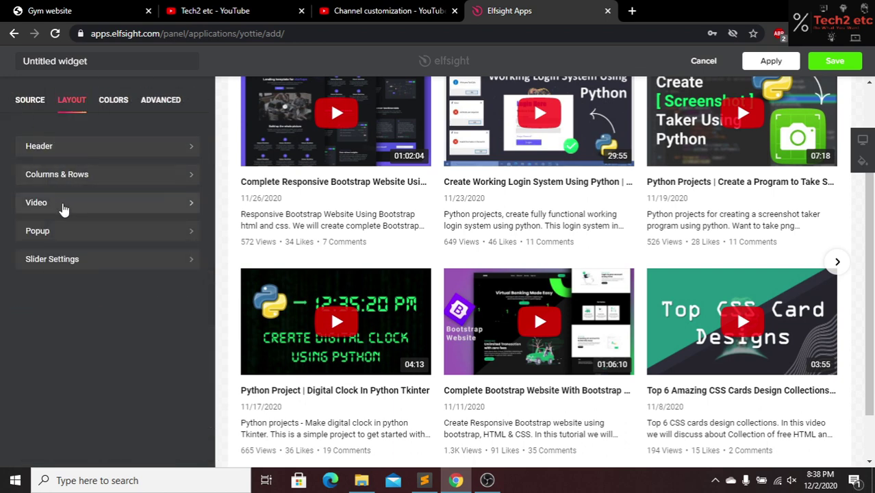
- Look at the video layout options, set the widget's color scheme to Dark, and check the whole preview
click(69, 206)
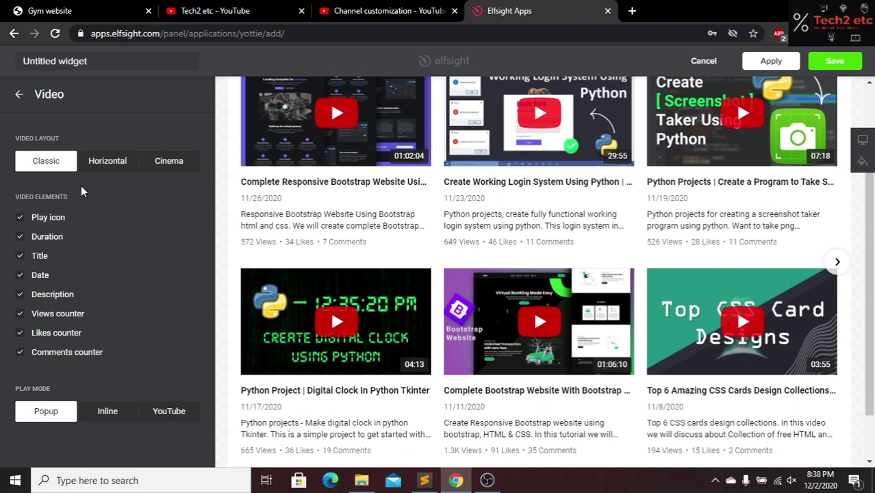
click(14, 95)
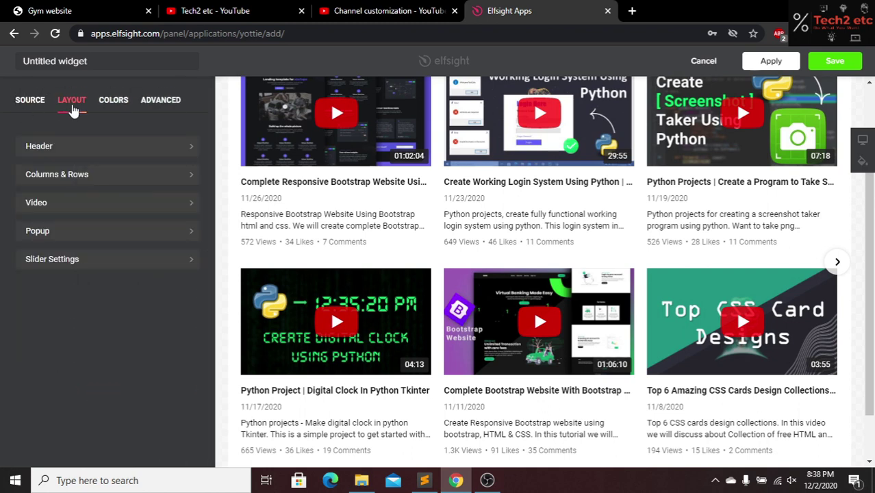
click(123, 104)
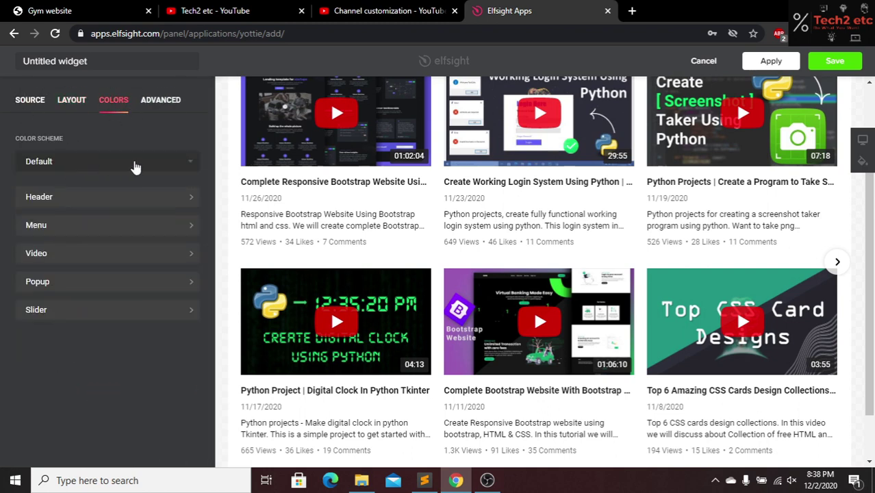
scroll(433, 198, up, 2)
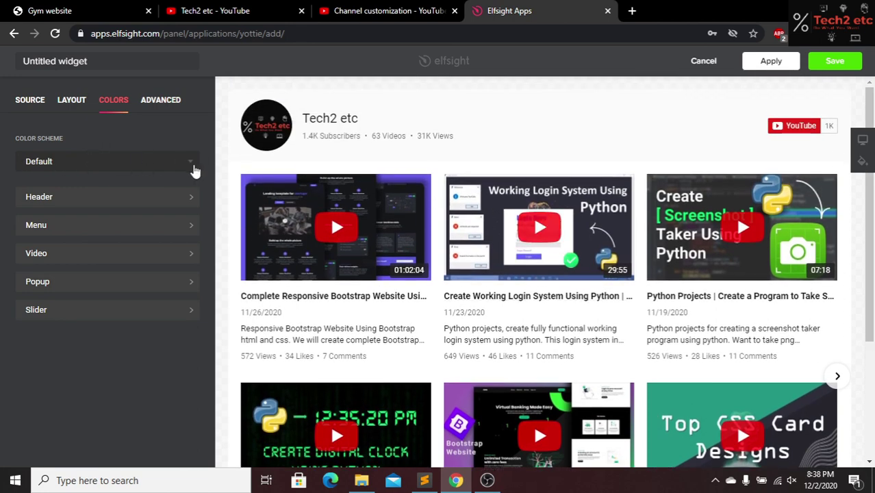
click(194, 170)
click(51, 204)
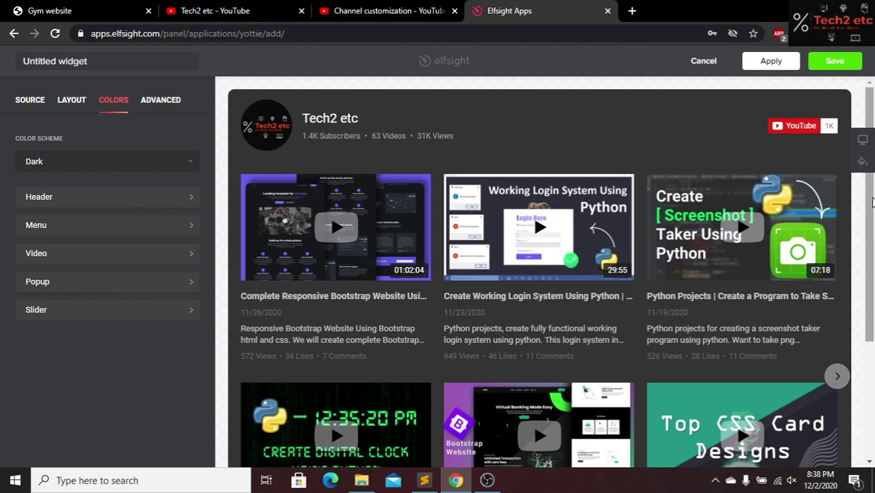
scroll(871, 295, down, 2)
scroll(870, 295, down, 1)
scroll(870, 295, up, 3)
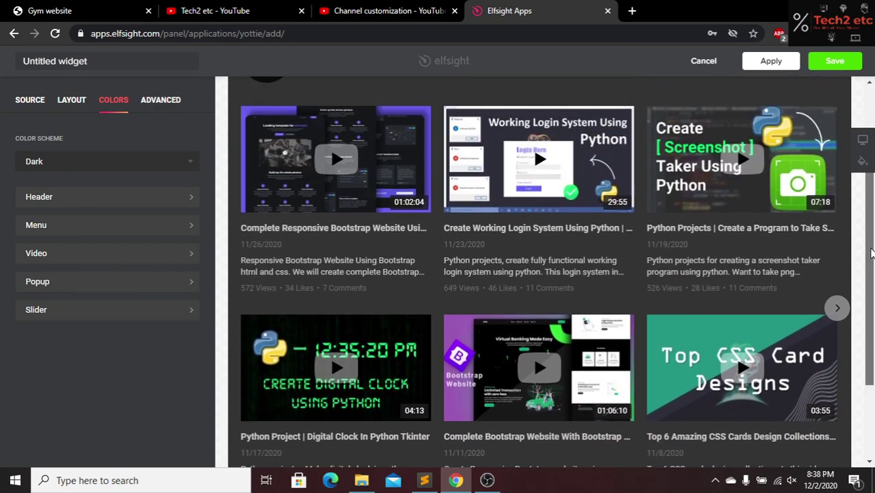
- Check the bottom of the Gymso Fitness page where the gallery belongs, and return to the Elfsight widget editor
click(48, 7)
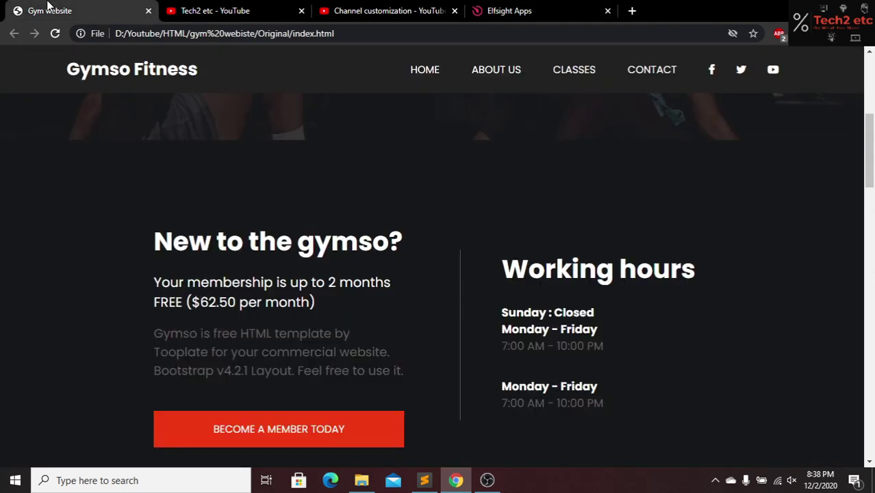
drag(871, 169, 870, 438)
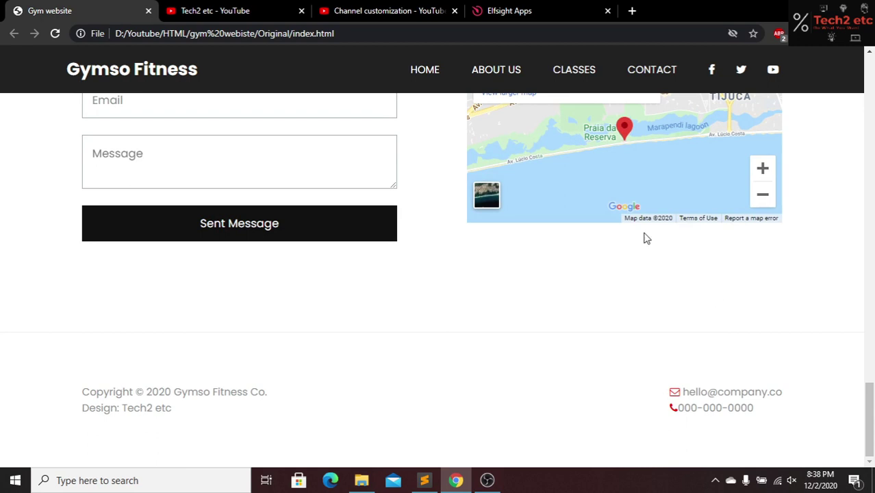
click(506, 10)
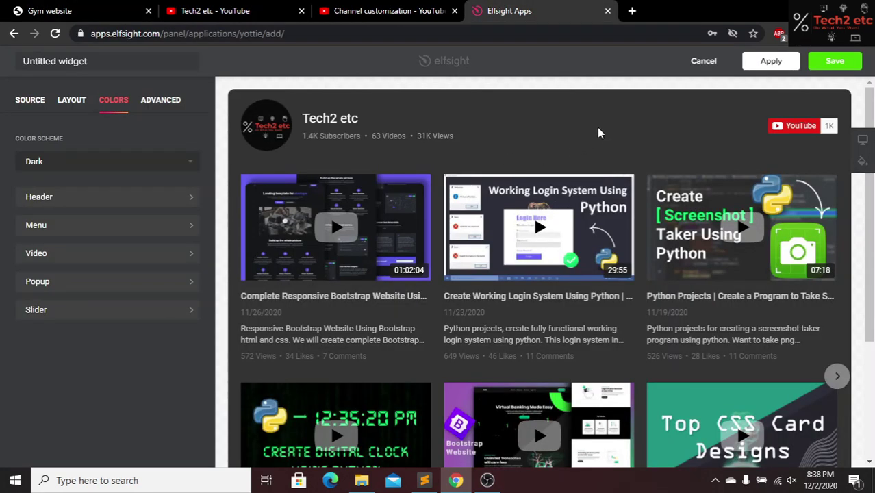
- Look through the widget's advanced settings and available languages, keeping English, and go back to the source settings
click(162, 101)
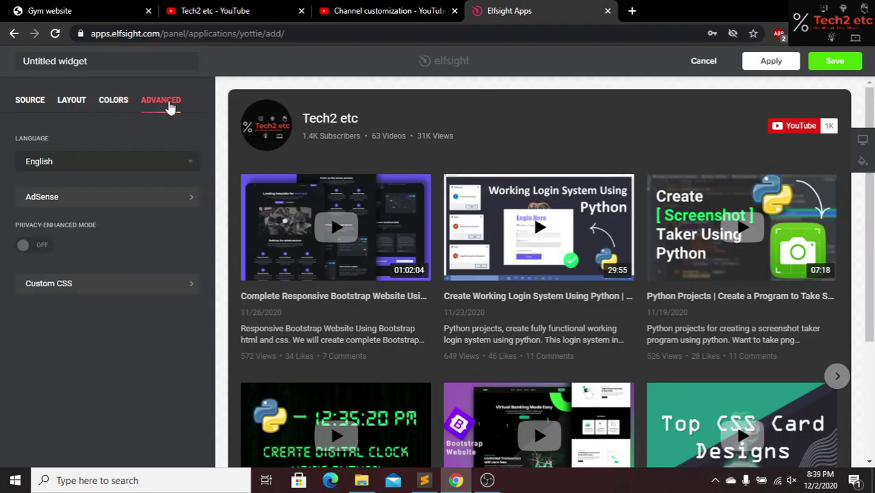
click(184, 139)
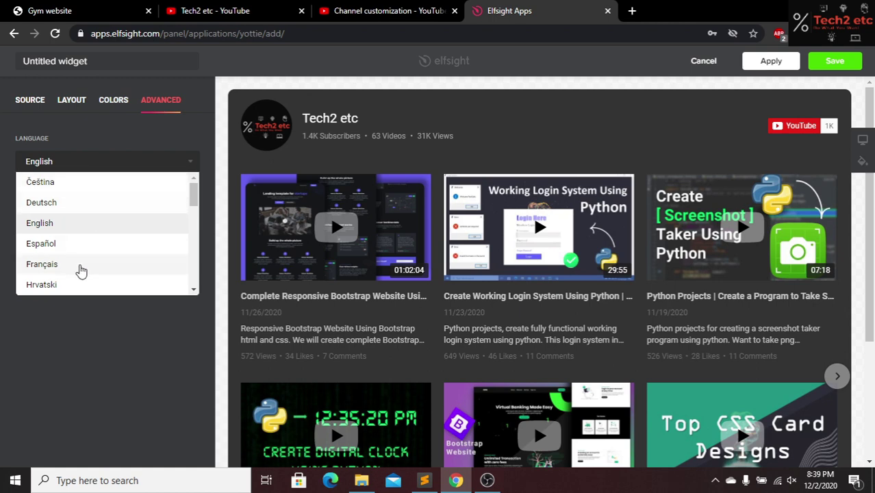
click(124, 135)
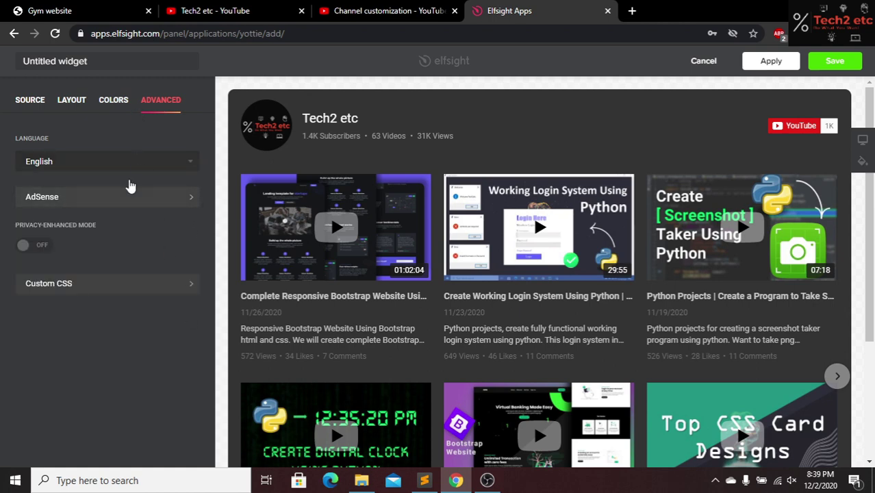
click(30, 100)
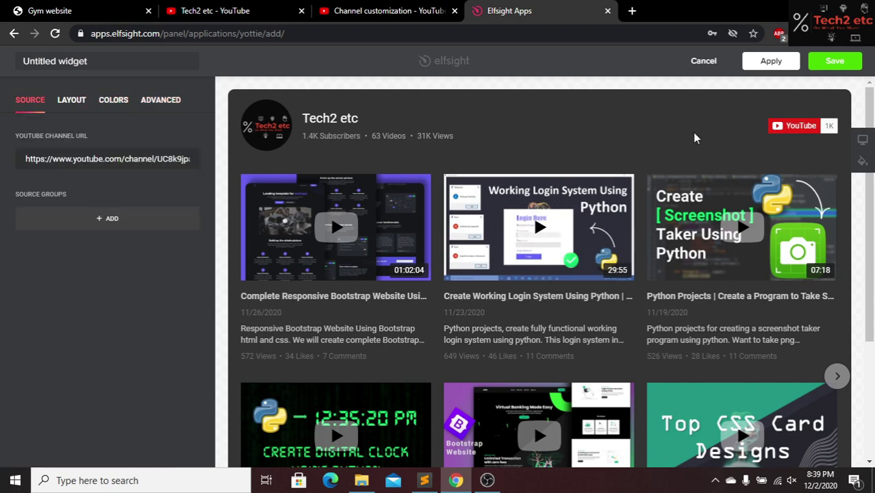
- Save the widget under the free YouTube Gallery Lite plan and copy its embed code
click(834, 62)
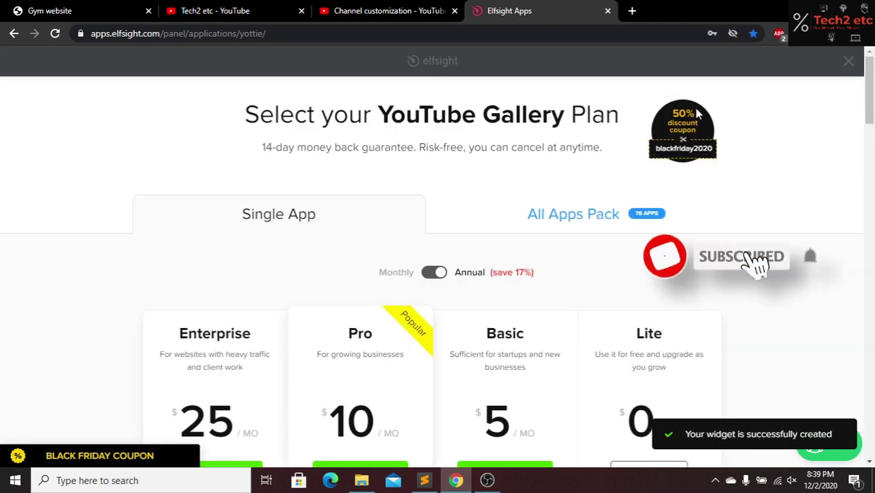
scroll(810, 184, down, 4)
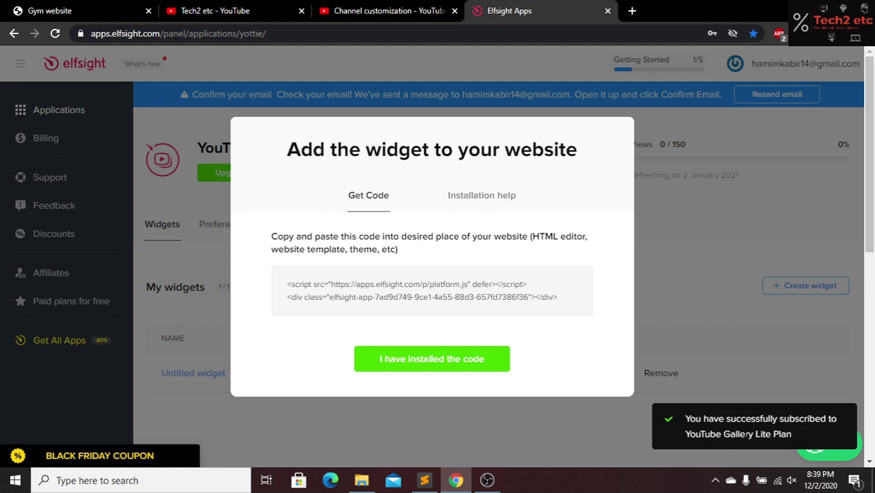
mouse_move(376, 307)
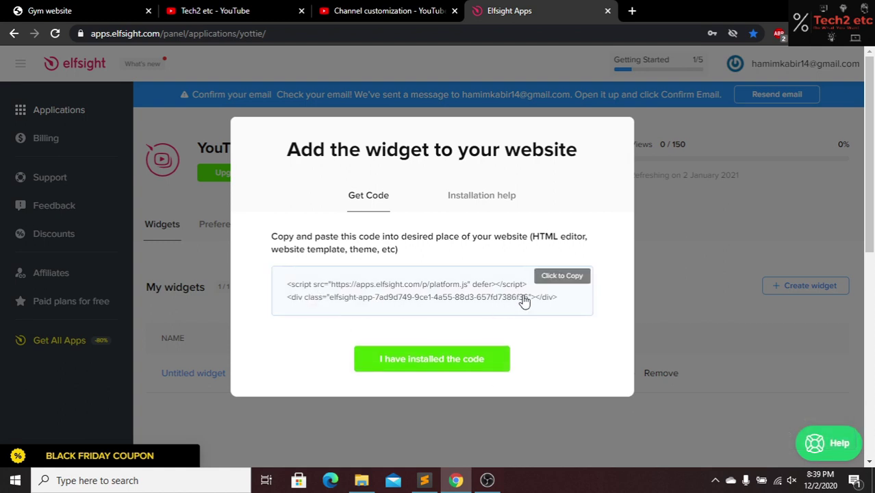
click(457, 296)
- Switch to Sublime Text, paste the embed code at line 205 of index.html above the footer div, and save the file
click(424, 480)
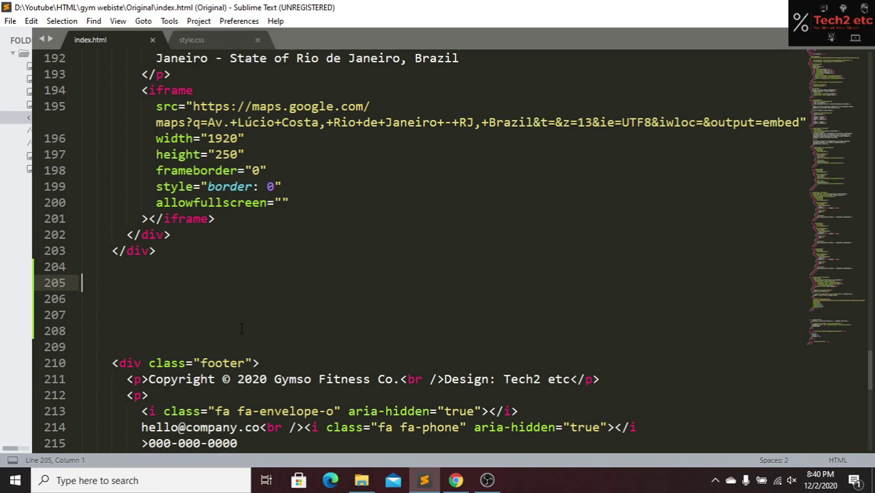
drag(142, 363, 252, 362)
click(284, 364)
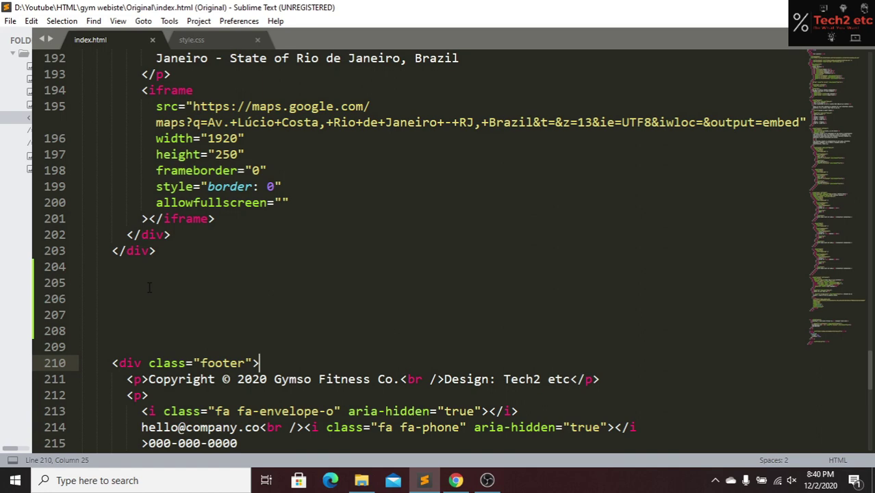
click(145, 284)
key(Tab)
key(Tab)
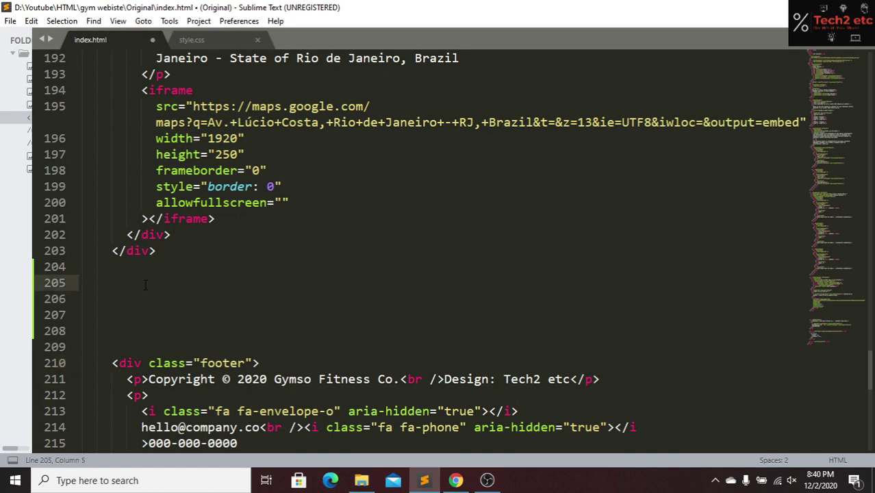
key(ctrl+v)
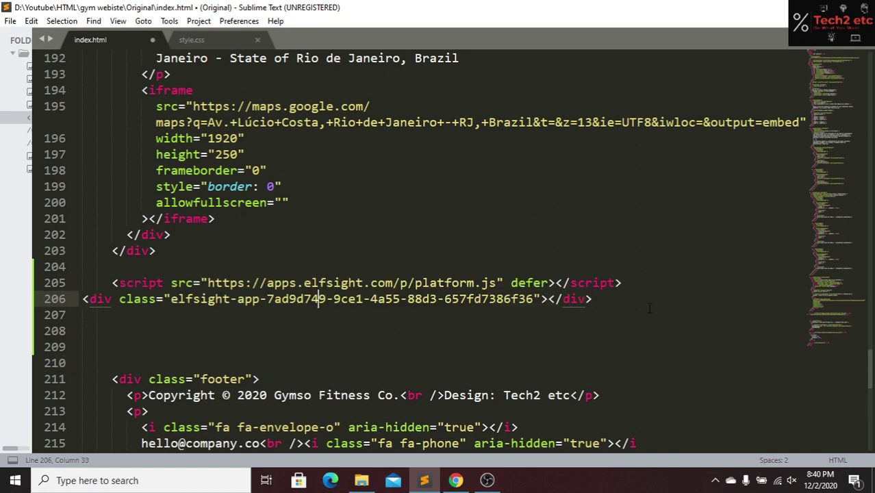
drag(593, 299, 118, 264)
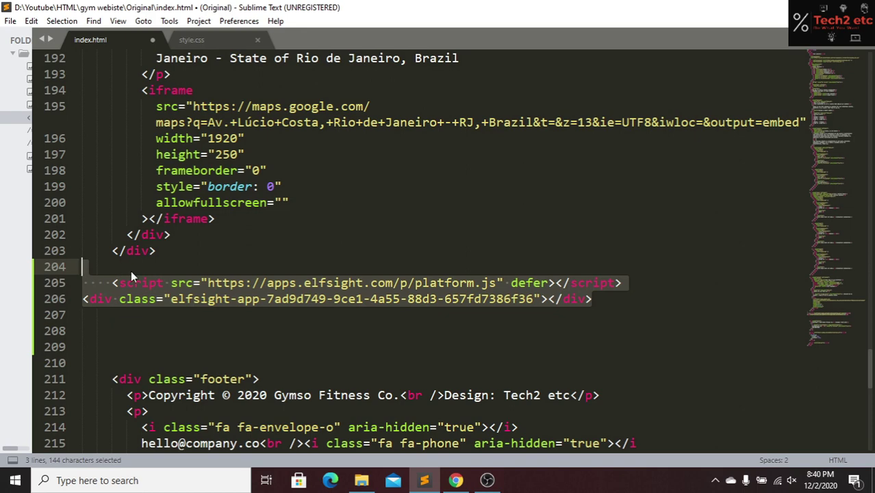
click(209, 283)
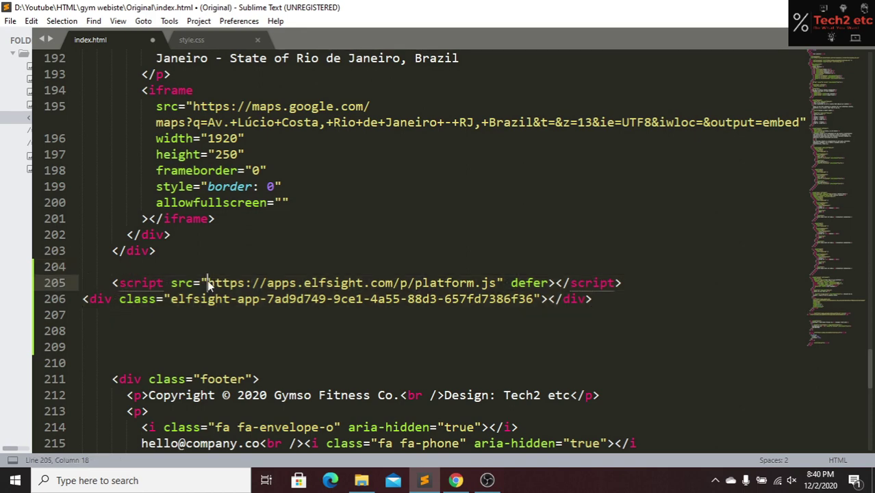
key(ctrl+s)
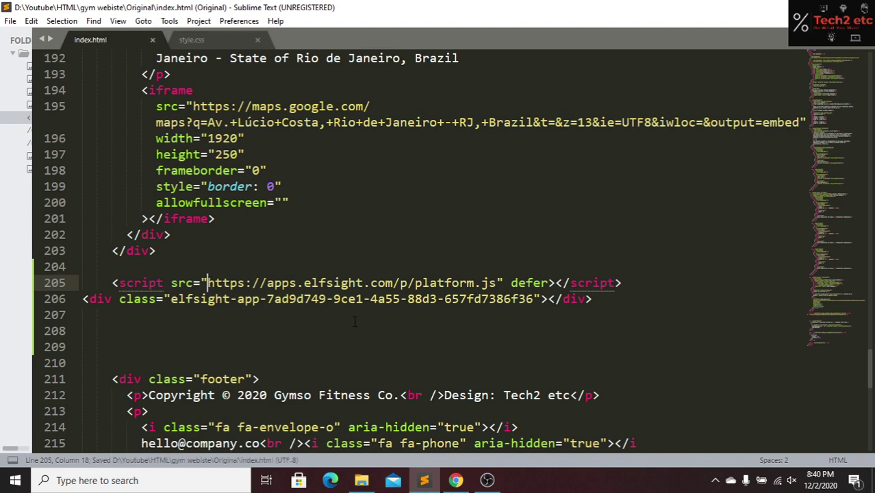
- Switch to Chrome, reload the Gym website page, and slide through the videos in the embedded YouTube gallery
click(455, 480)
click(103, 8)
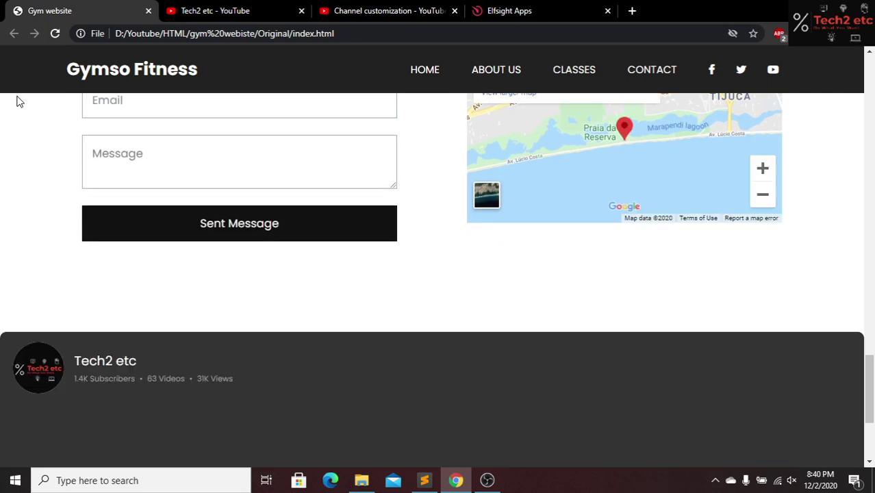
drag(871, 389, 871, 428)
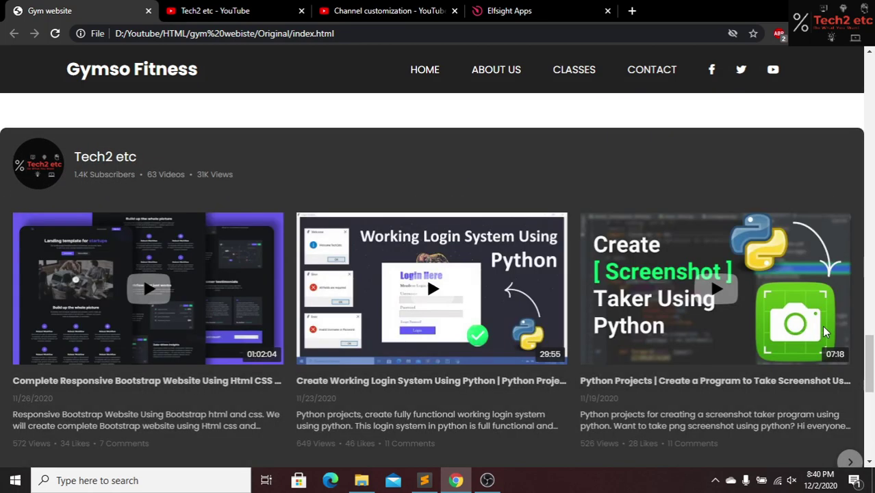
drag(871, 367, 871, 386)
drag(726, 195, 479, 197)
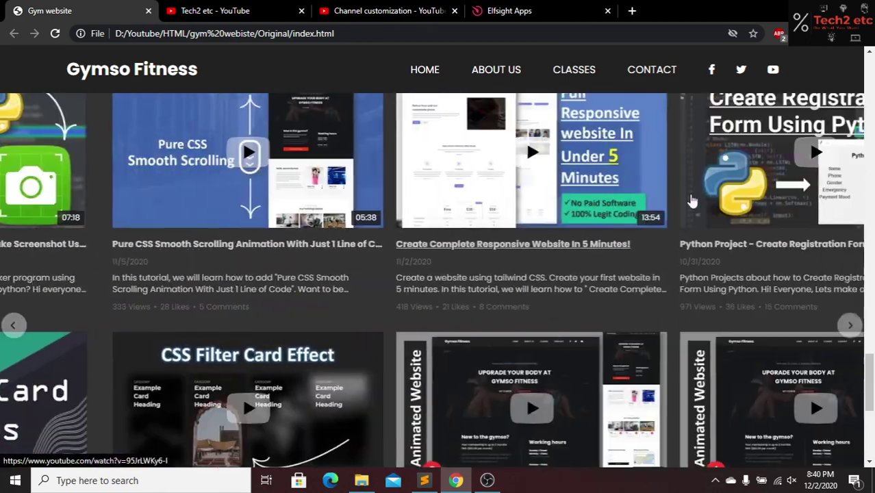
drag(694, 199, 440, 196)
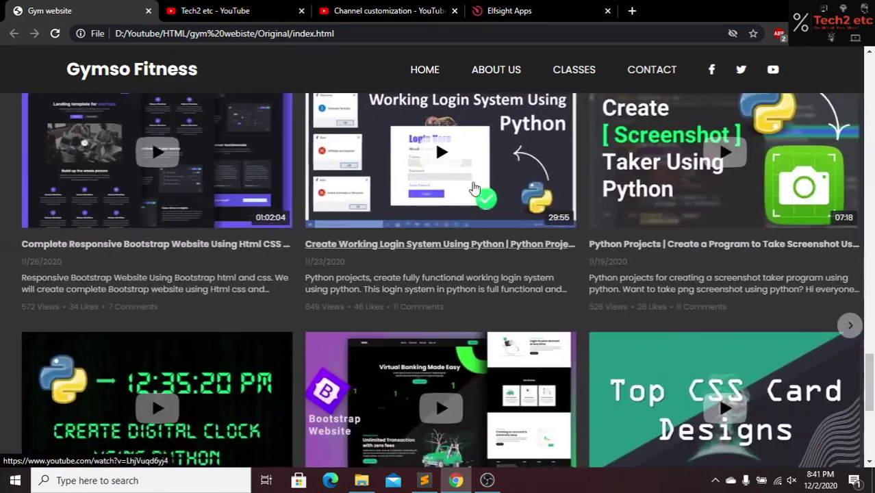
drag(670, 189, 504, 187)
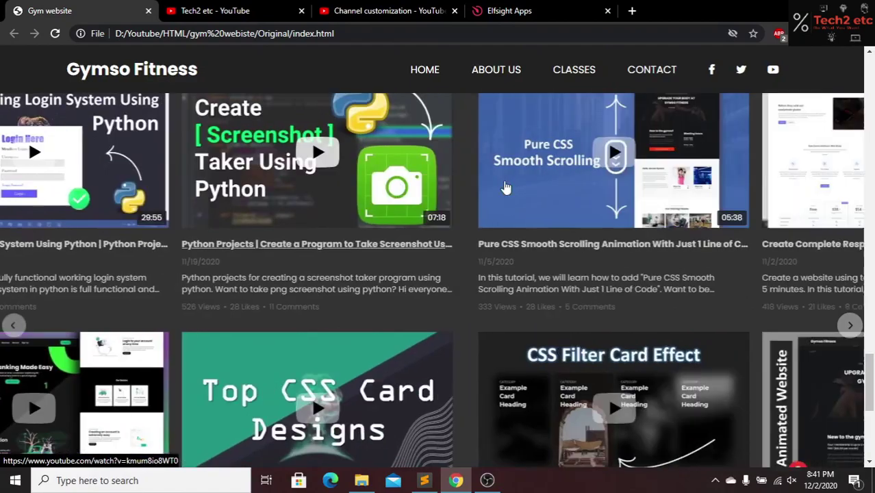
scroll(592, 191, down, 6)
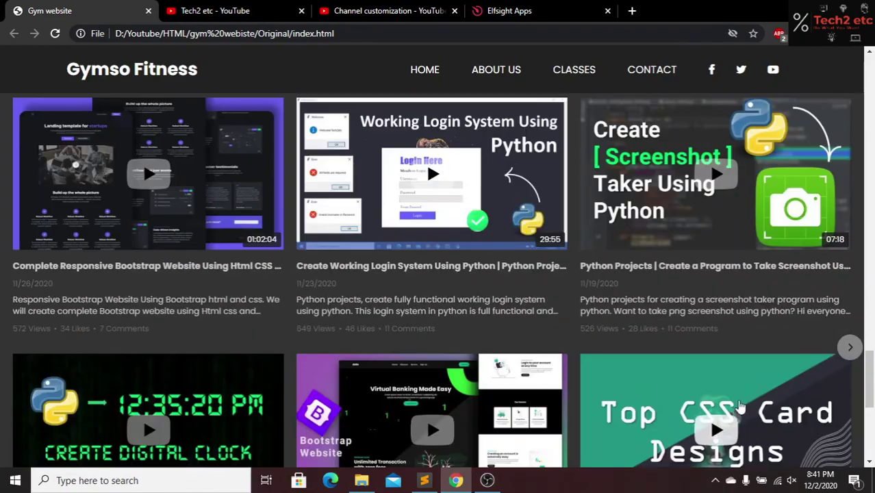
- Open the "Create Working Login System Using Python" video in the gallery and look through its suggested videos, details and comments
click(470, 168)
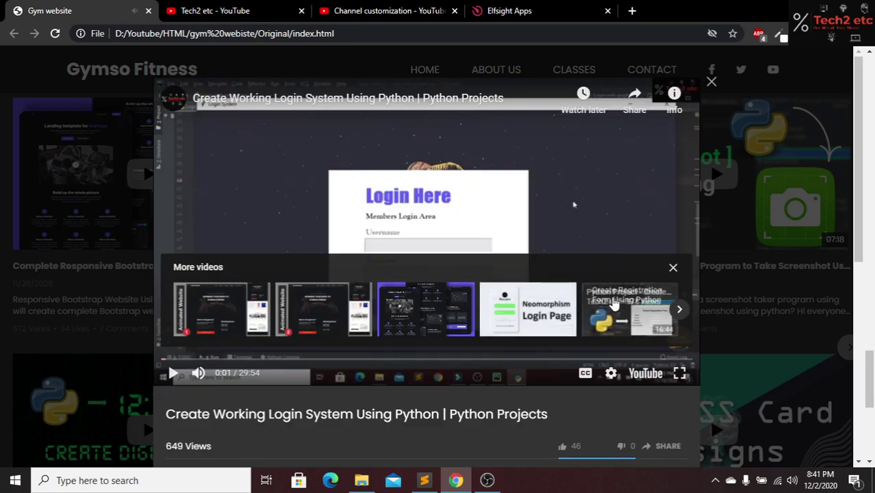
click(676, 309)
click(677, 309)
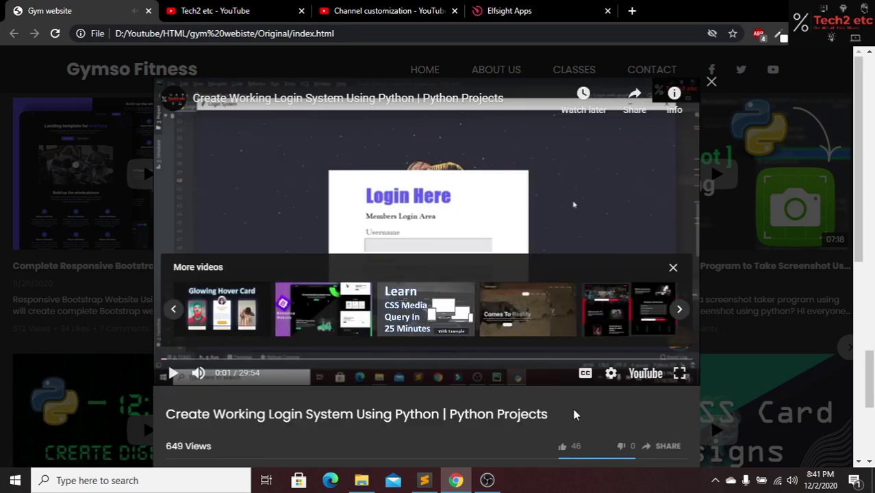
scroll(573, 412, down, 2)
drag(861, 190, 866, 311)
drag(869, 279, 859, 206)
- Restore the browser window to a narrow width, close the video popup, and slide through the gallery to test its mobile layout
drag(753, 5, 554, 19)
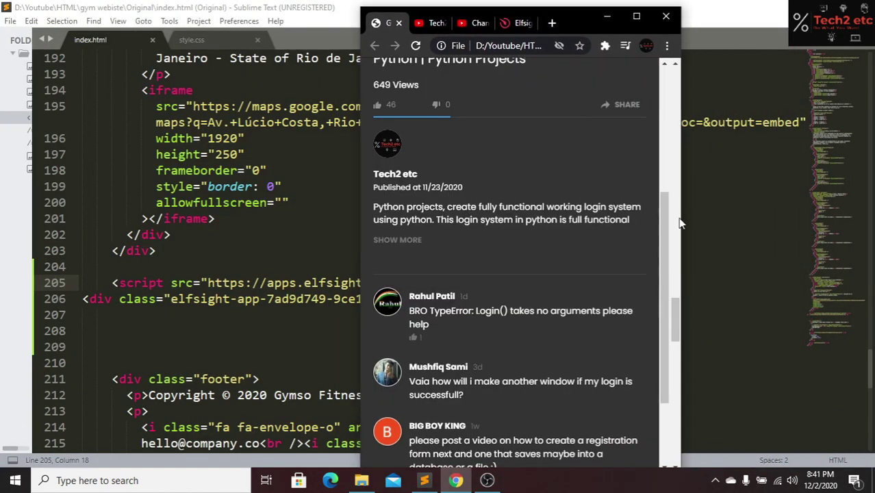
drag(665, 232, 657, 99)
click(510, 75)
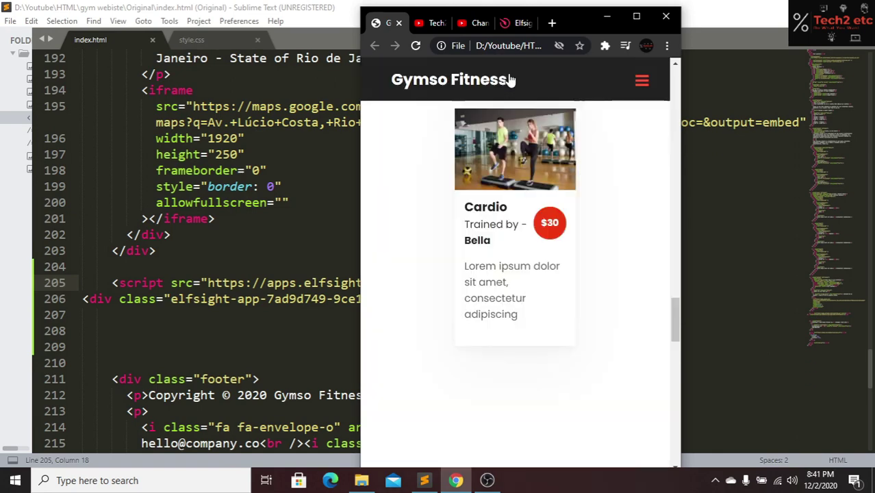
drag(680, 321, 655, 419)
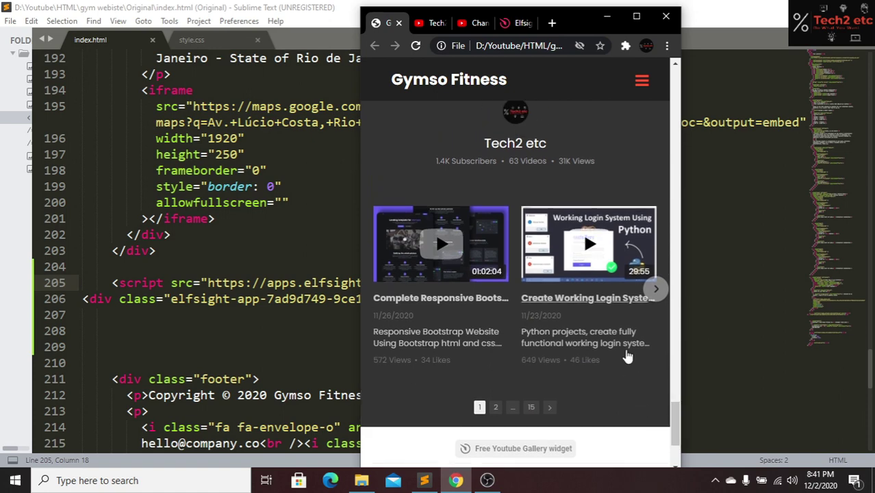
drag(617, 294, 466, 290)
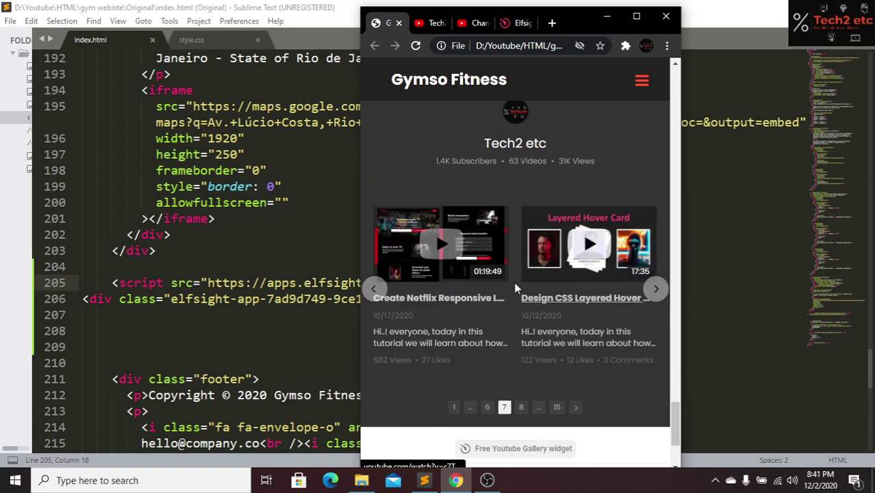
drag(604, 281, 541, 274)
- Maximize the browser window and look over the whole embedded gallery at full width
click(636, 15)
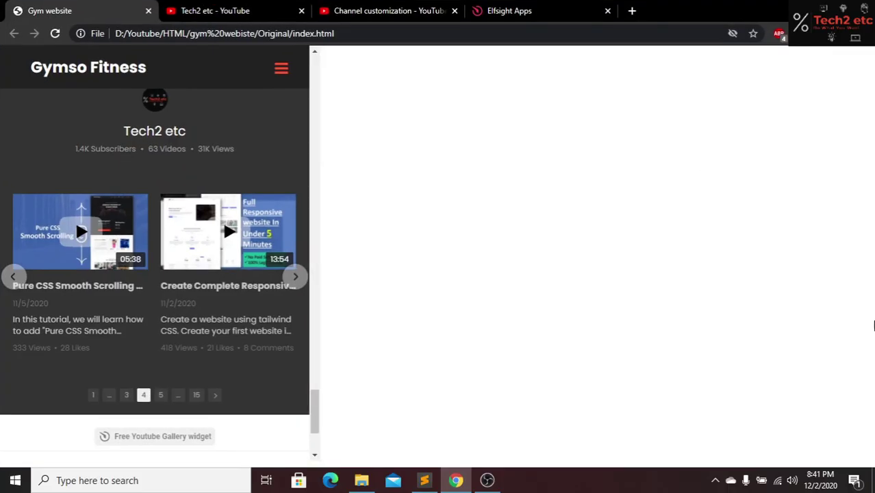
scroll(871, 344, down, 3)
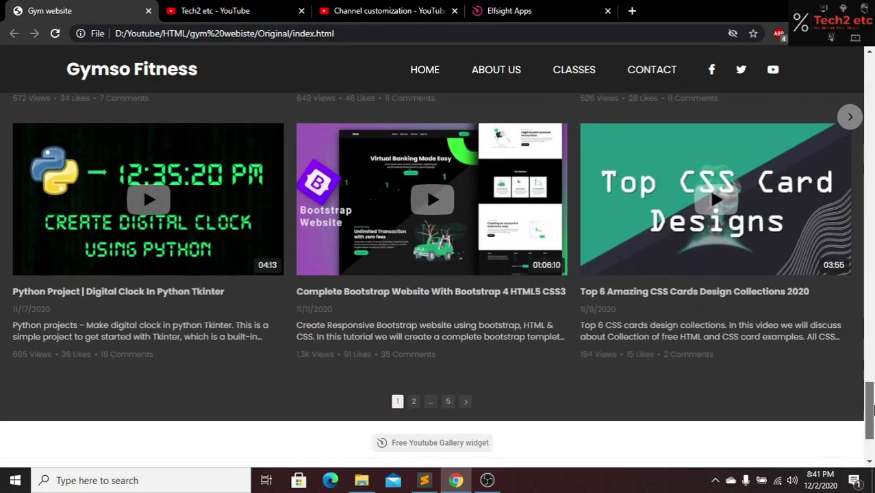
scroll(870, 356, up, 5)
drag(871, 367, 871, 381)
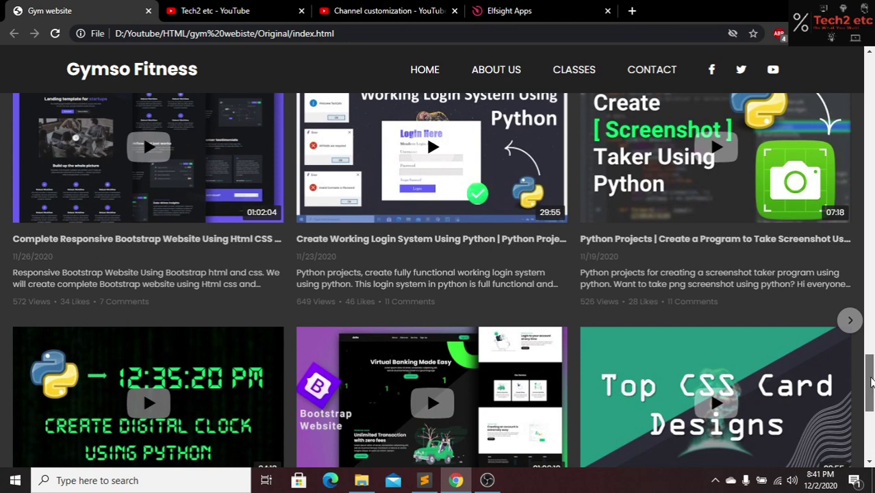